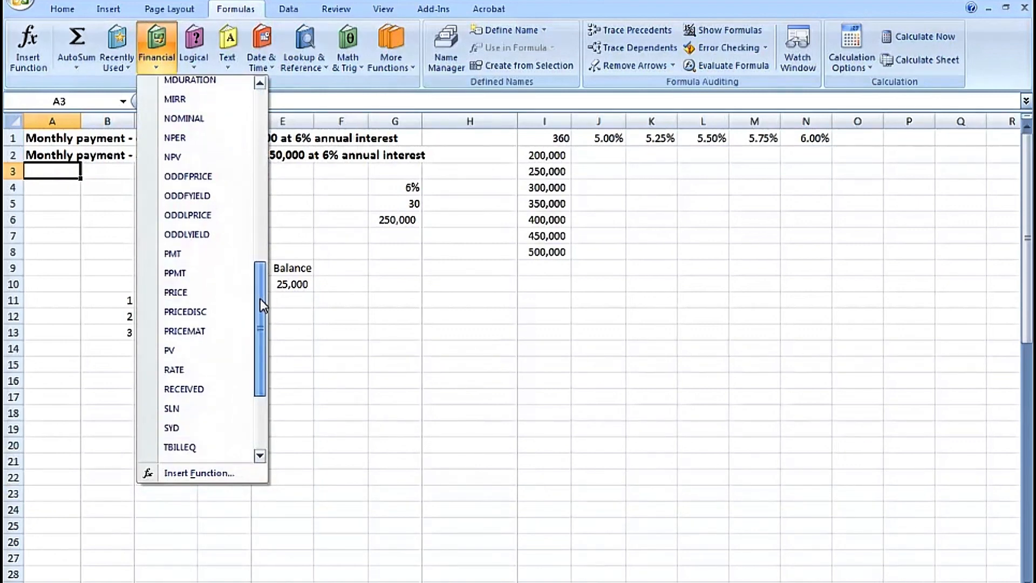
click(334, 195)
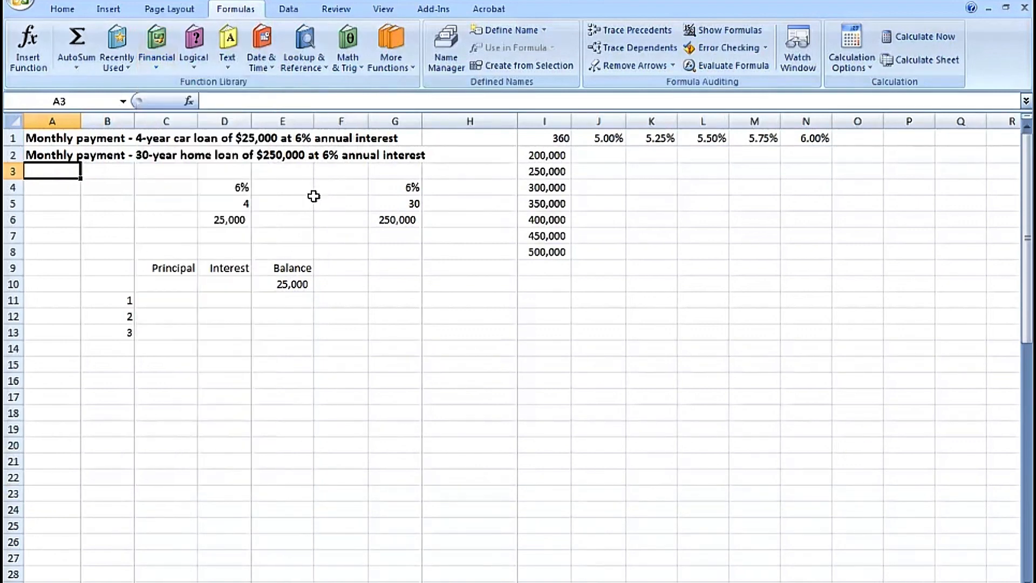
click(66, 251)
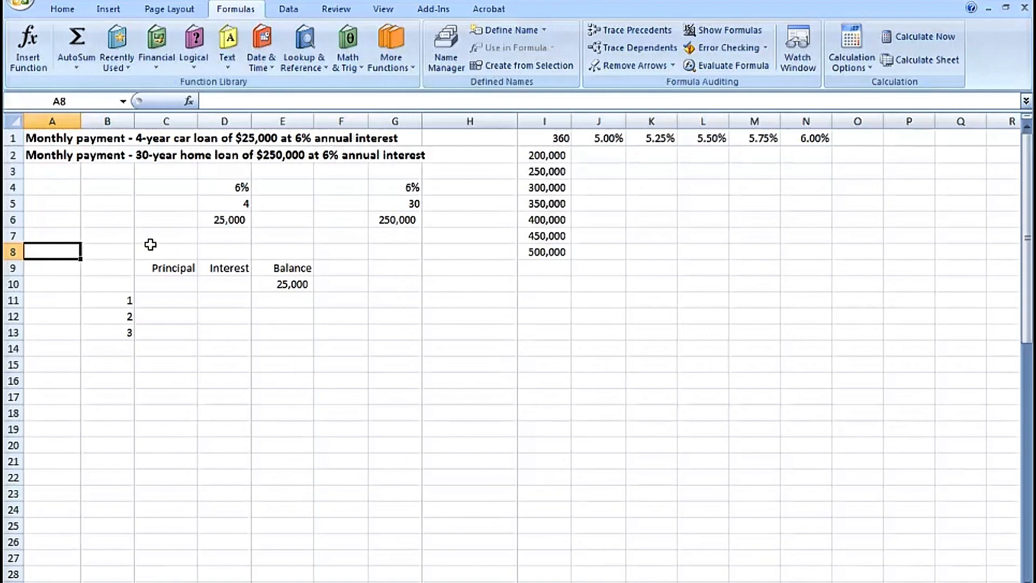
click(221, 189)
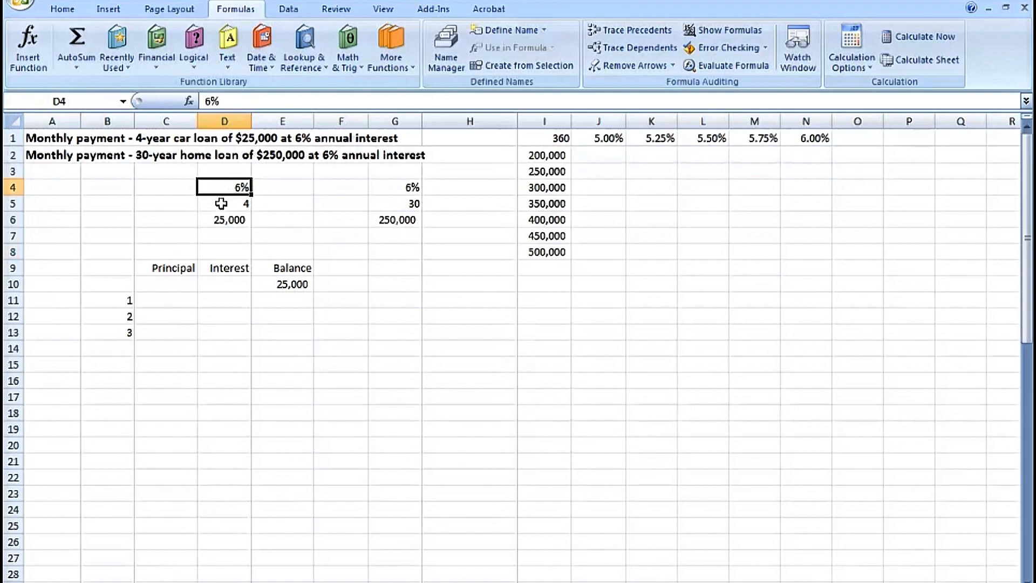
click(218, 203)
click(218, 219)
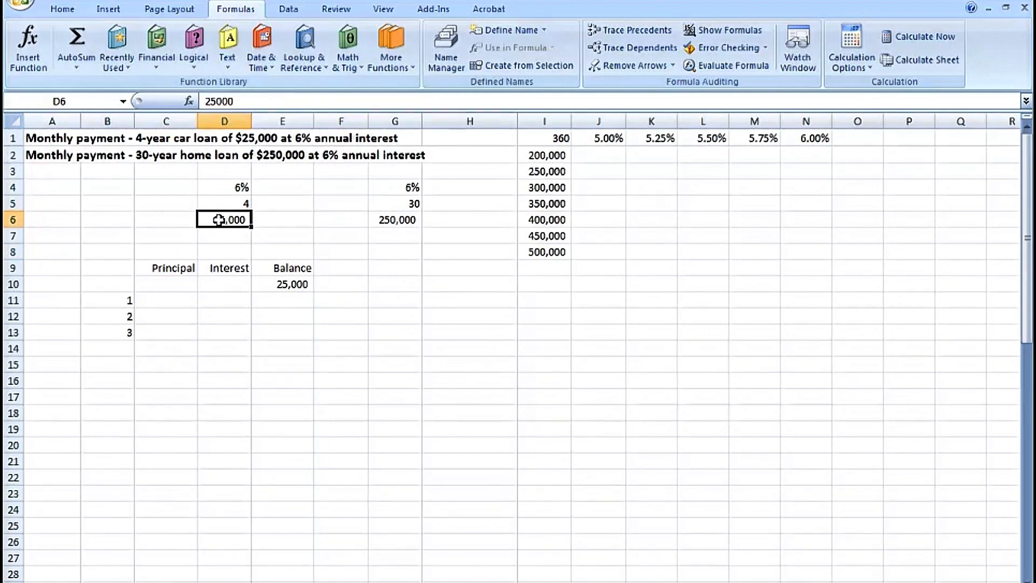
Calculate the car loan's monthly payment in D7 with the formula =PMT(D4/12,D5*12,D6).
click(224, 234)
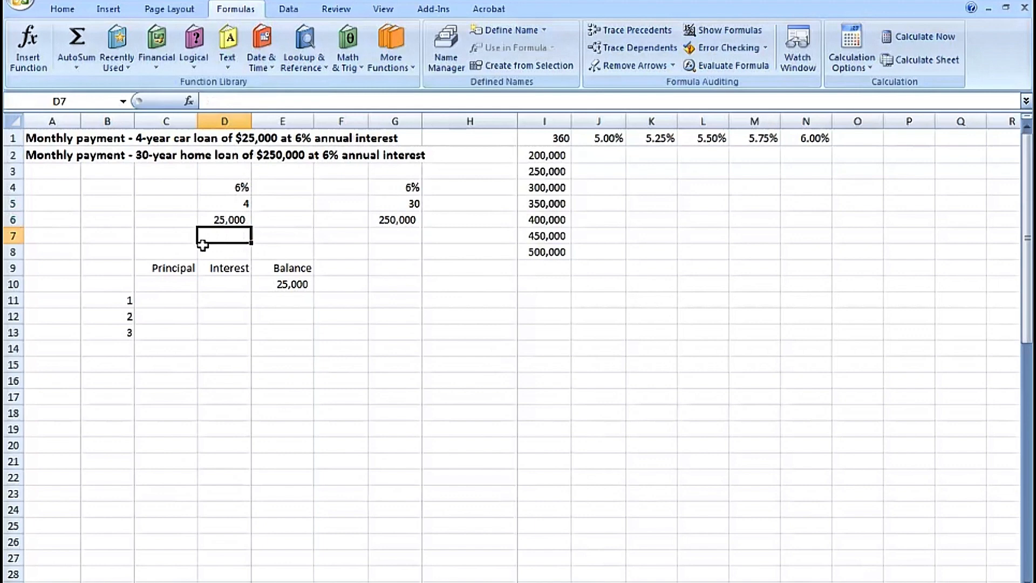
text(=pm)
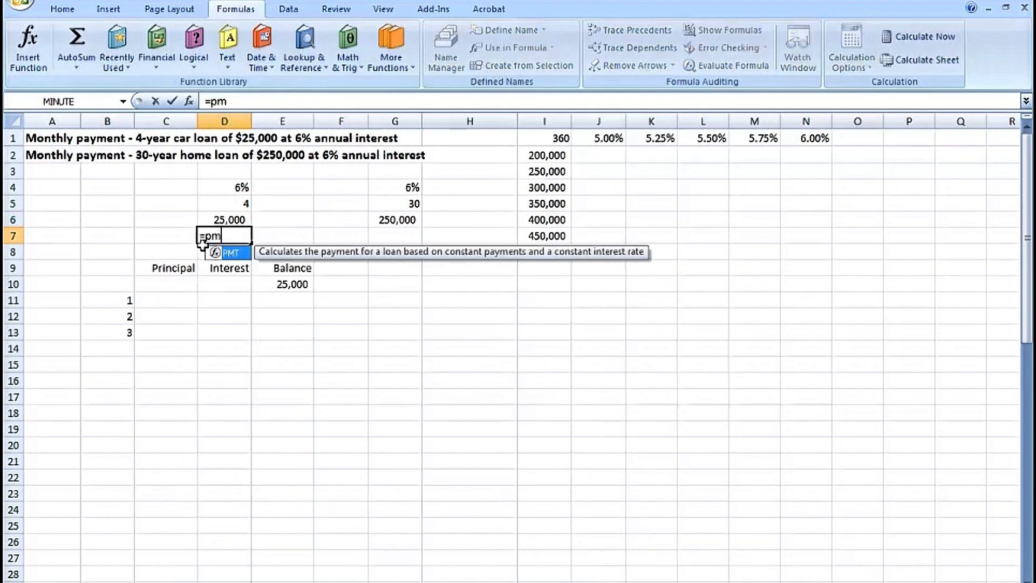
text(t()
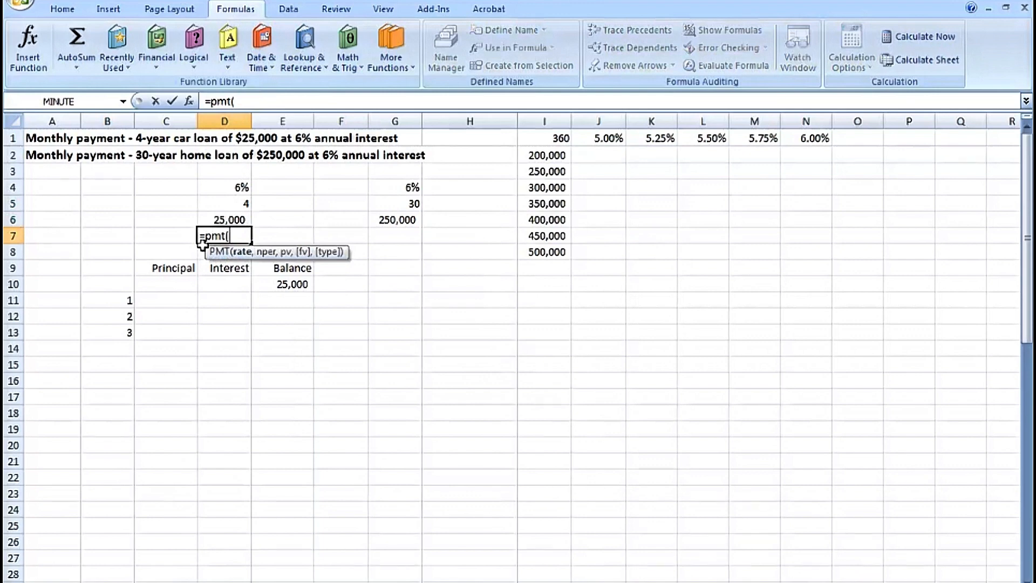
click(219, 187)
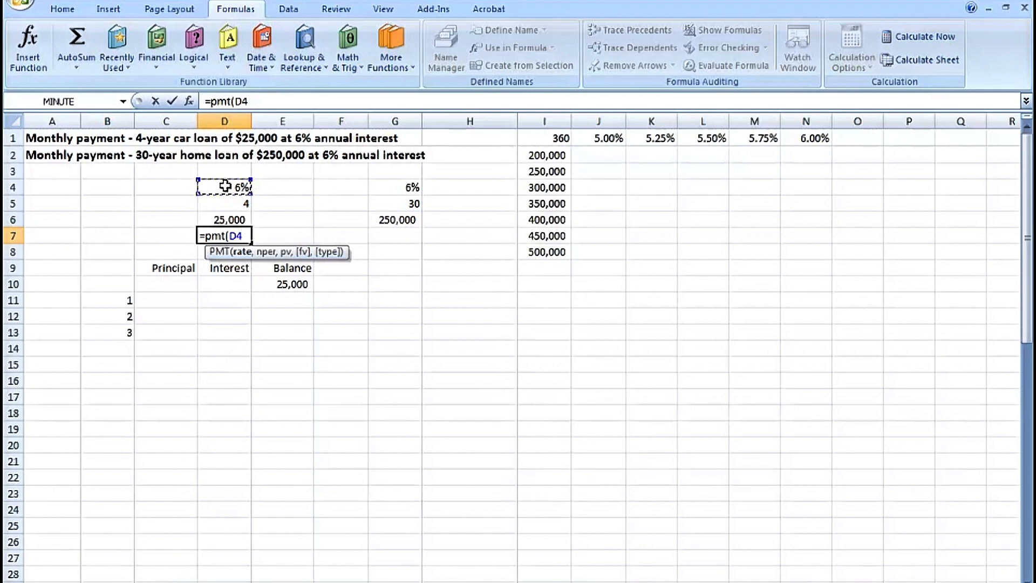
text(/12,)
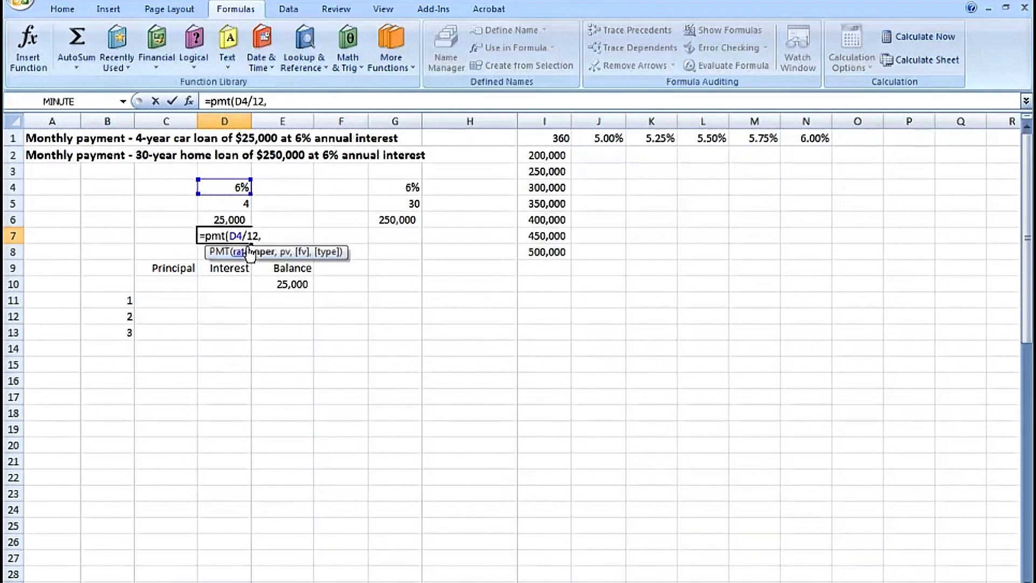
click(234, 201)
text(*12,)
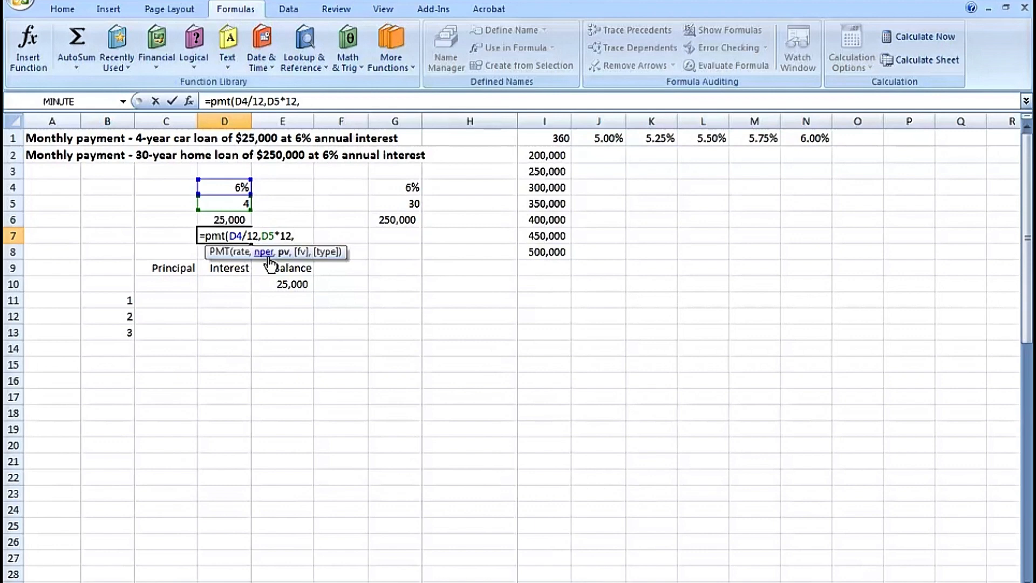
click(224, 219)
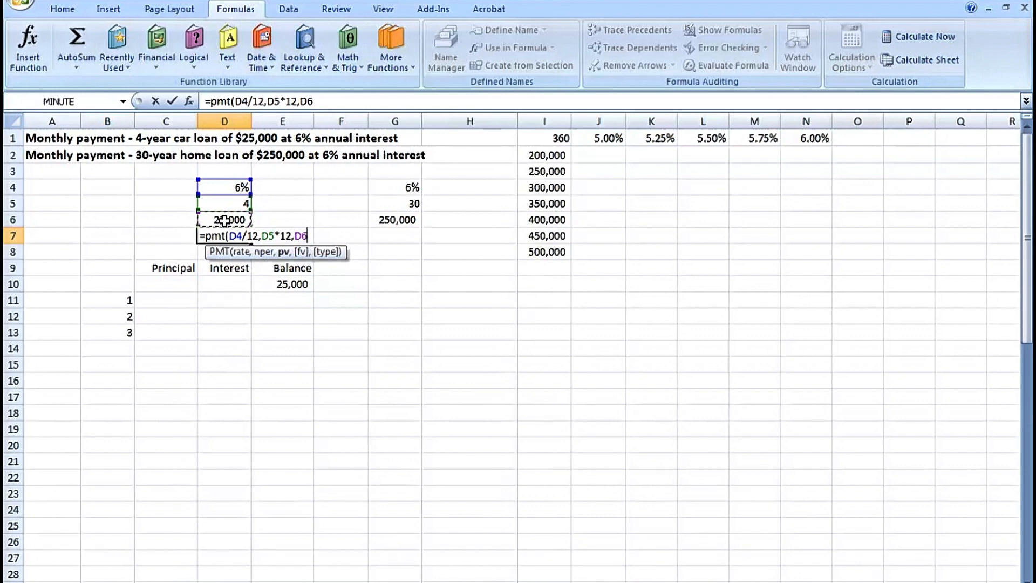
key(Return)
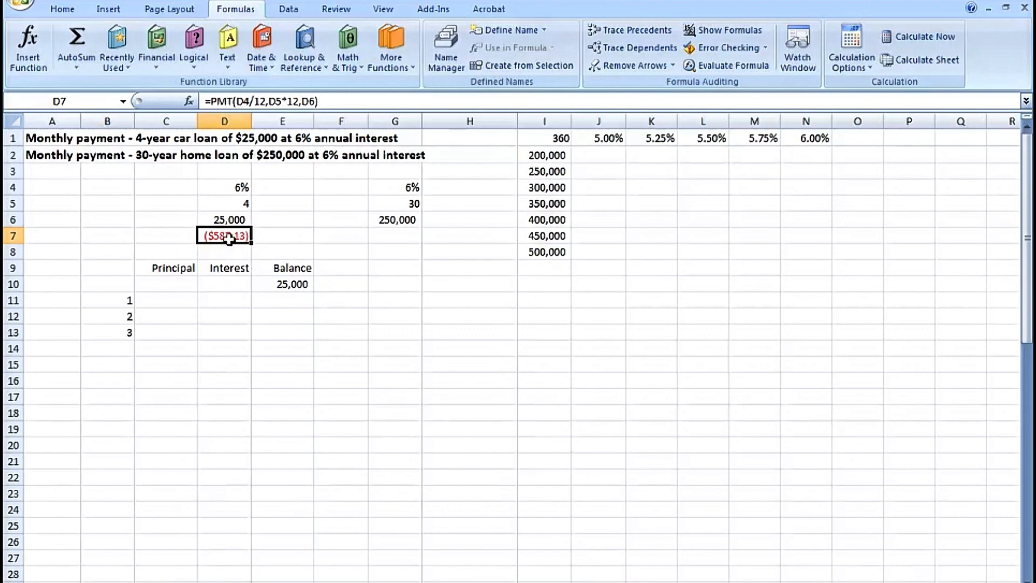
Negate the loan amount in D7's payment formula, making it =PMT(D4/12,D5*12,-D6).
click(214, 219)
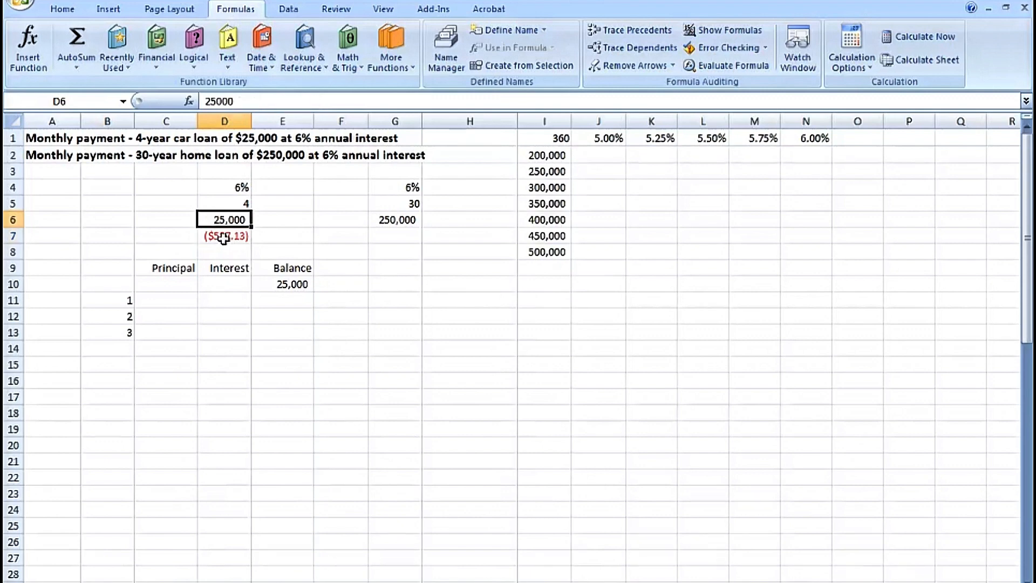
click(225, 235)
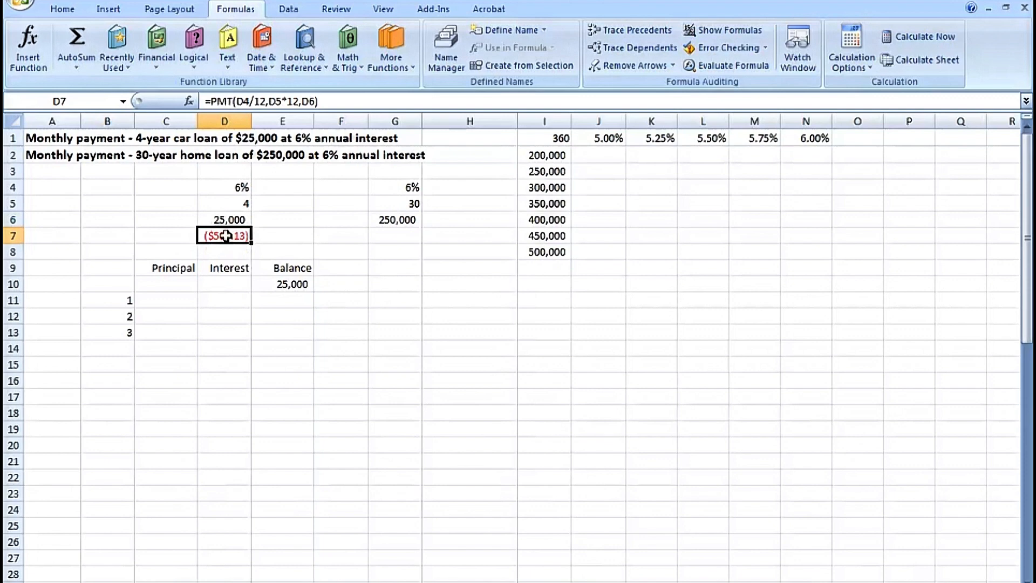
double_click(225, 236)
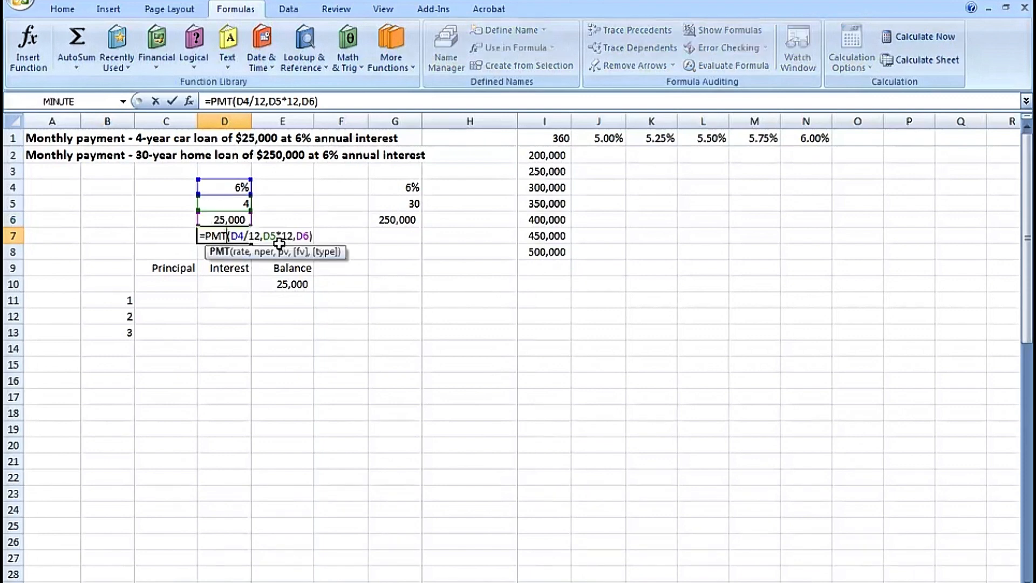
click(296, 236)
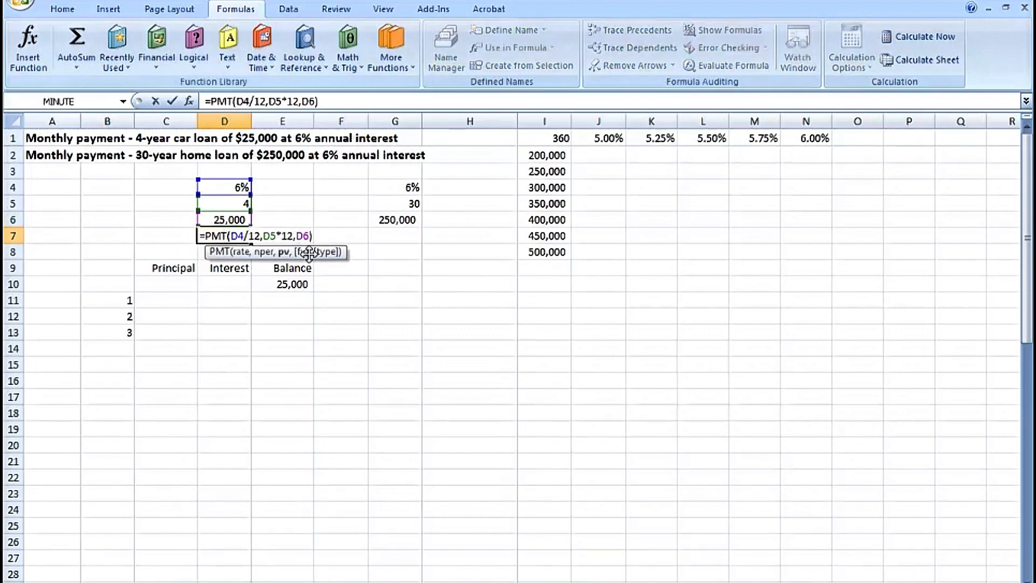
text(-)
key(ctrl+Return)
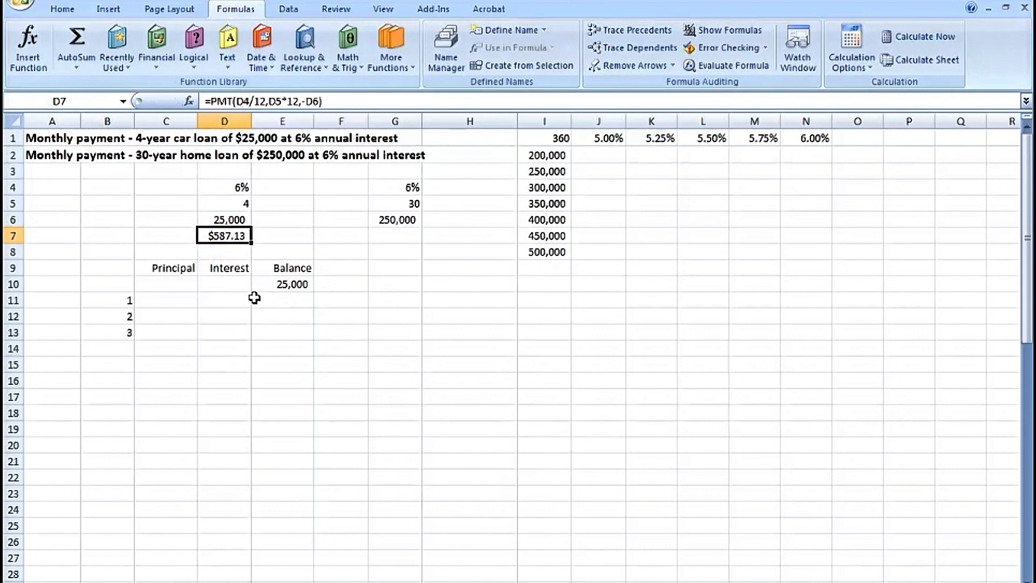
click(22, 5)
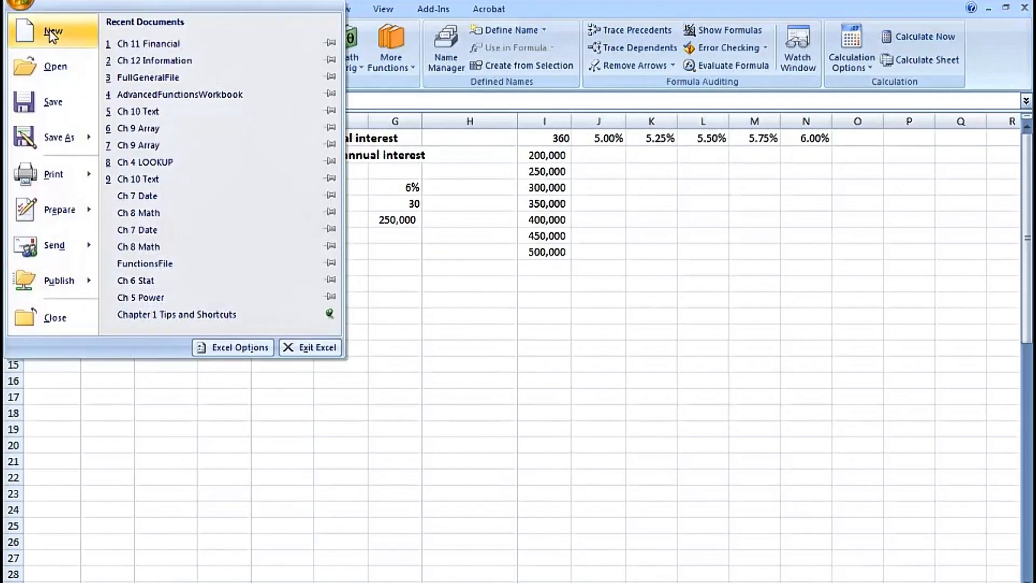
click(397, 276)
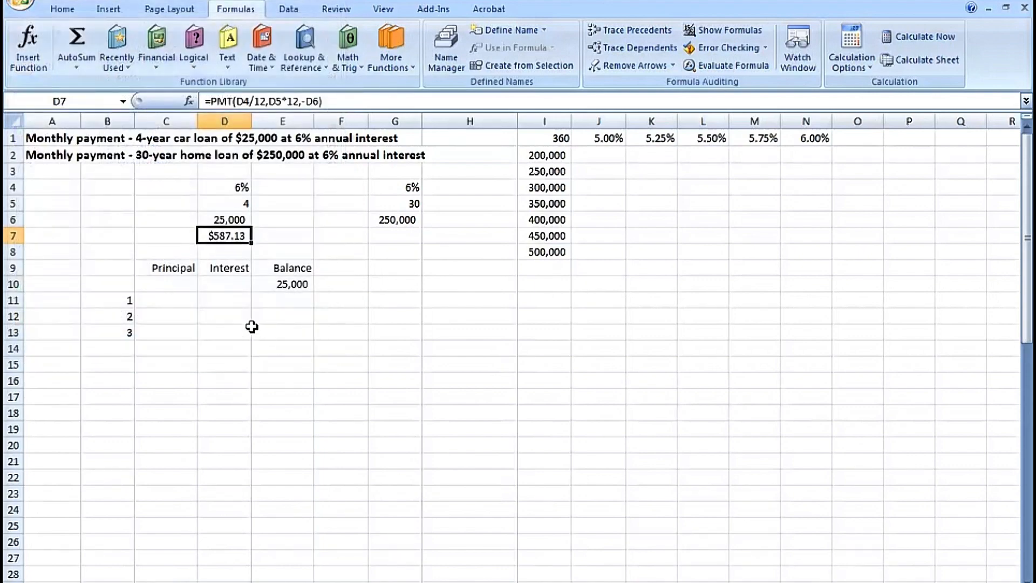
click(232, 303)
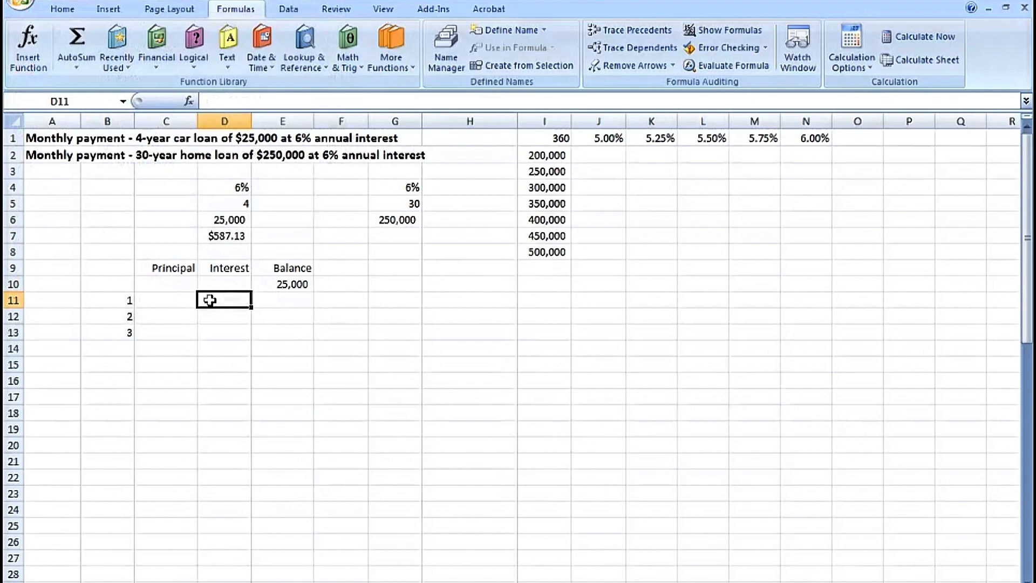
mouse_move(123, 303)
mouse_down()
mouse_move(123, 373)
mouse_move(123, 317)
mouse_up()
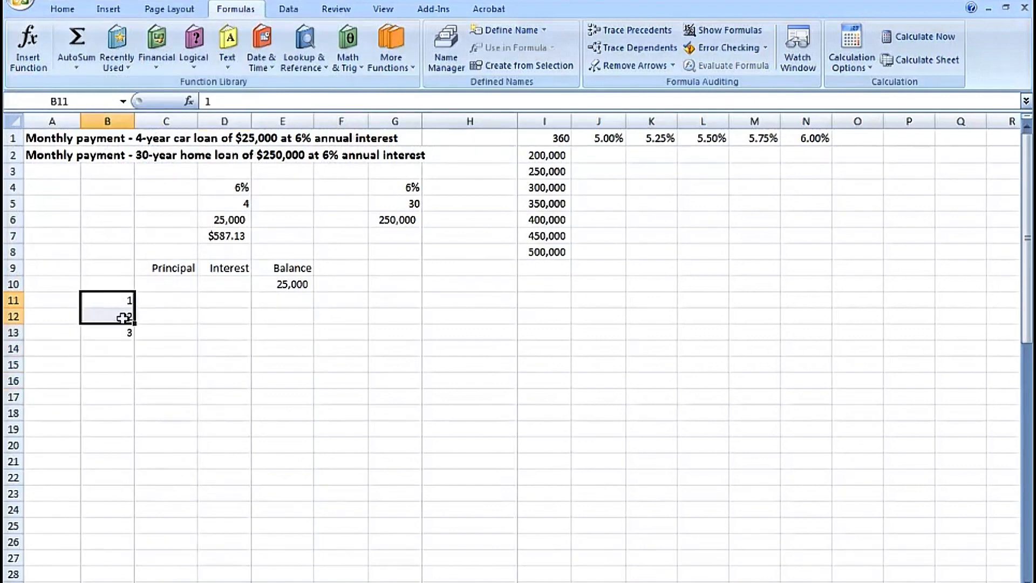
click(168, 300)
click(226, 298)
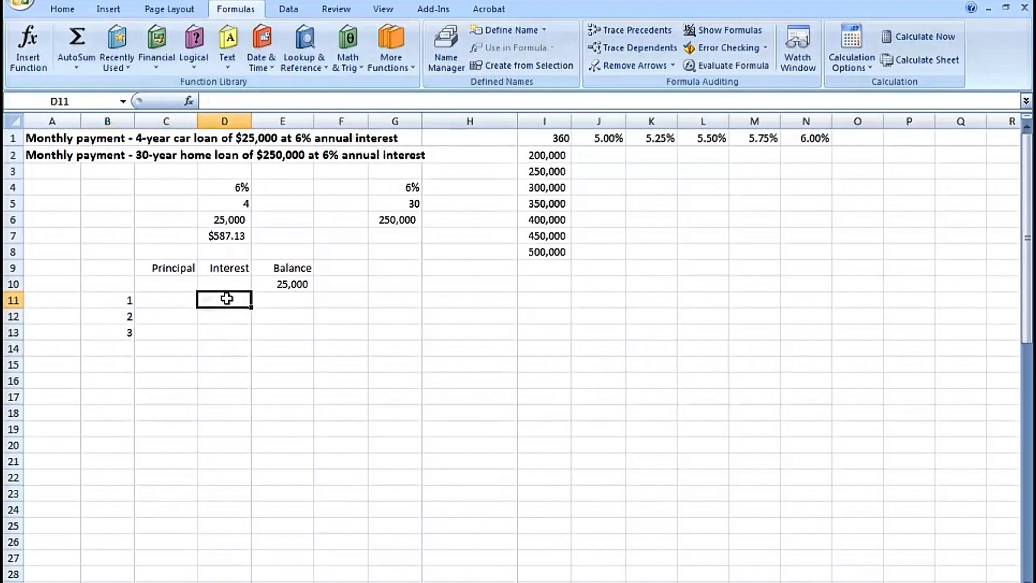
click(286, 301)
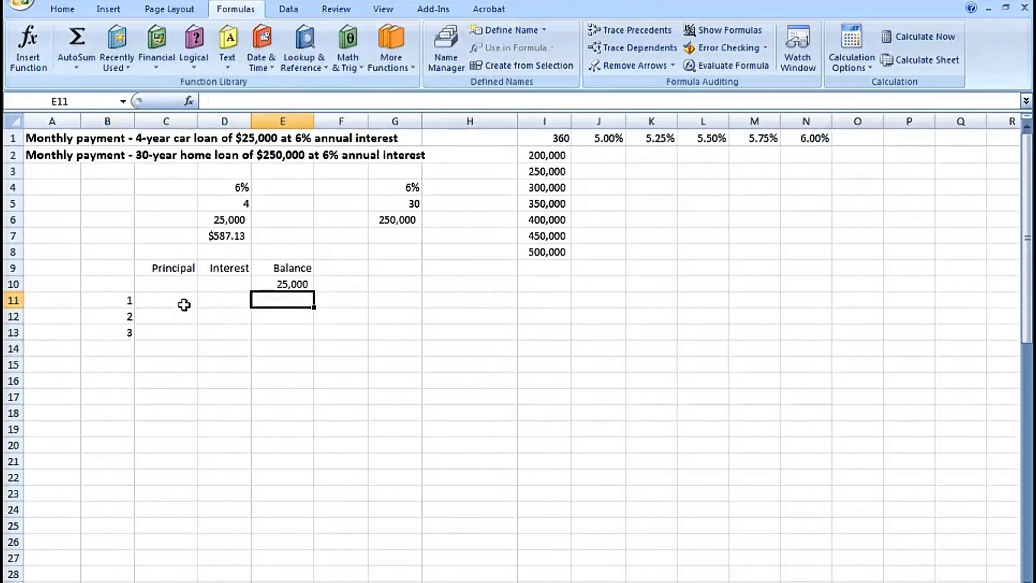
Calculate the first month's interest in D11 with the formula =D6*D4/12.
click(219, 300)
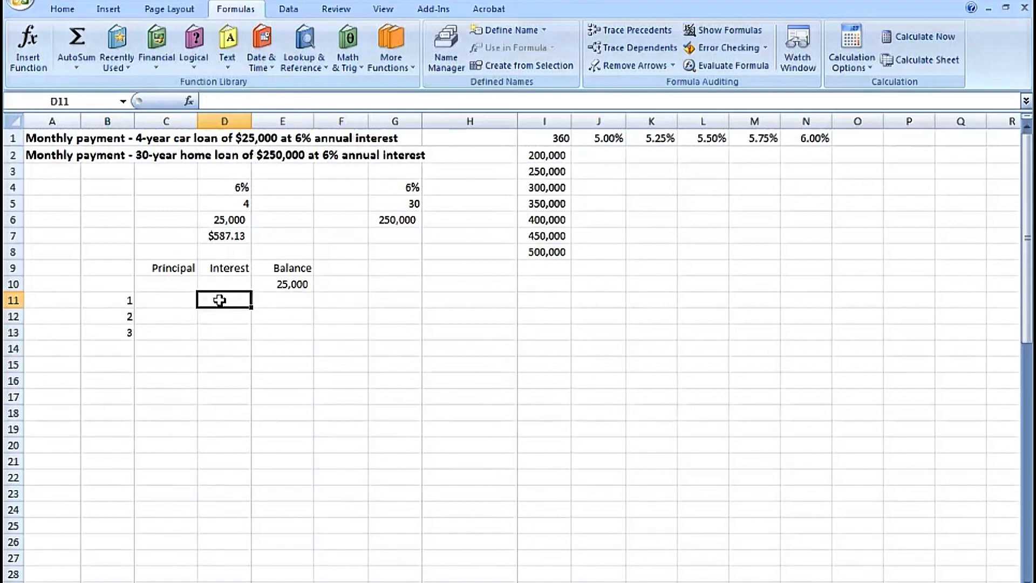
text(=)
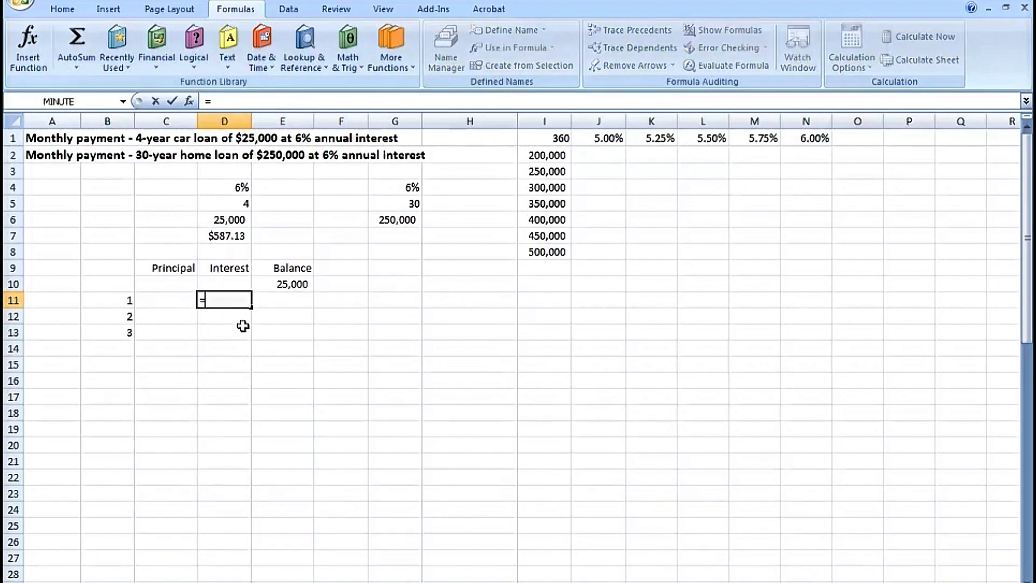
click(227, 221)
text(*)
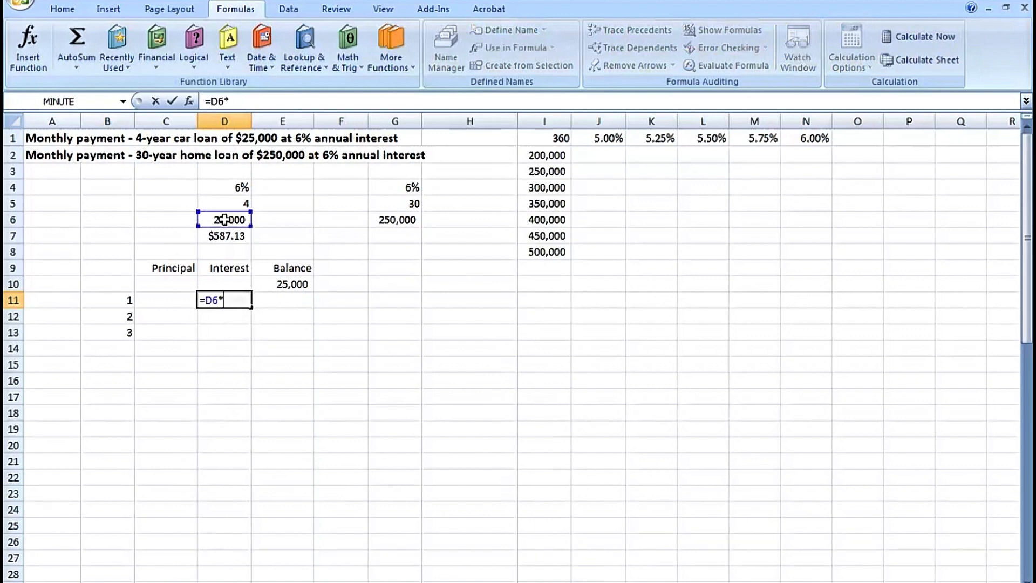
click(225, 187)
text(/1)
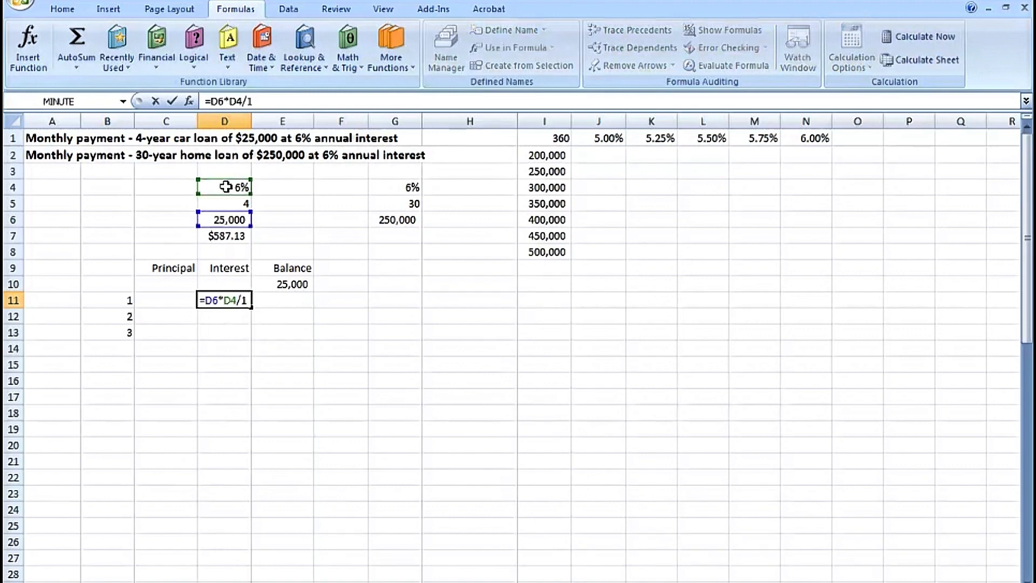
text(2)
key(Return)
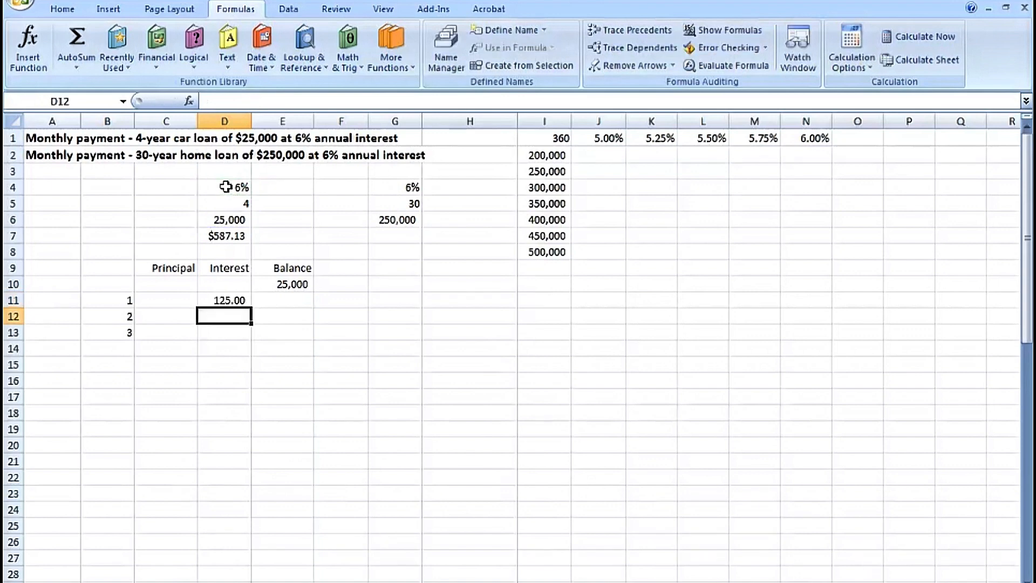
Calculate the first month's principal in C11 with =$D$7-D11, using an absolute reference to the monthly payment.
click(223, 300)
click(154, 300)
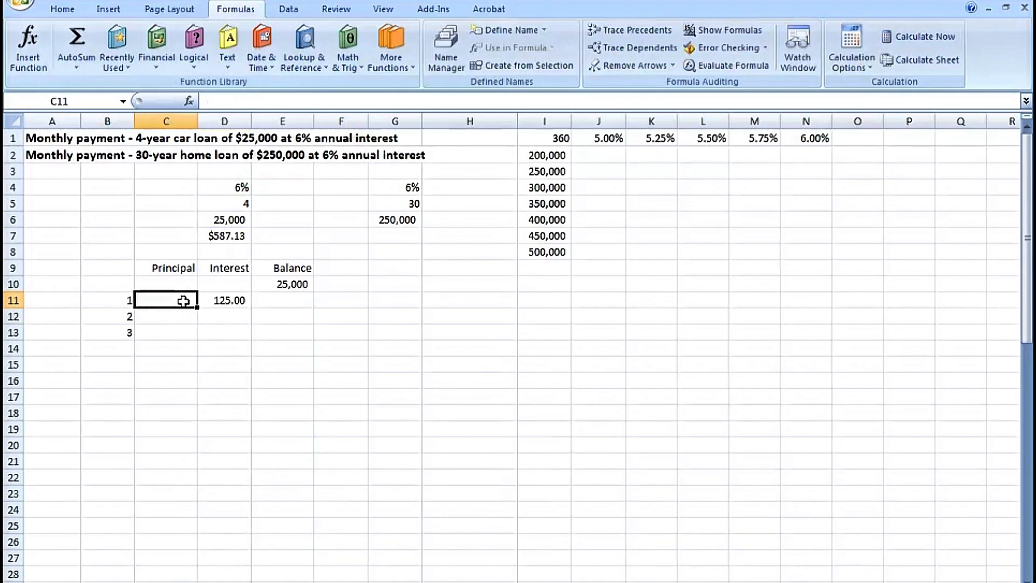
click(225, 238)
click(230, 299)
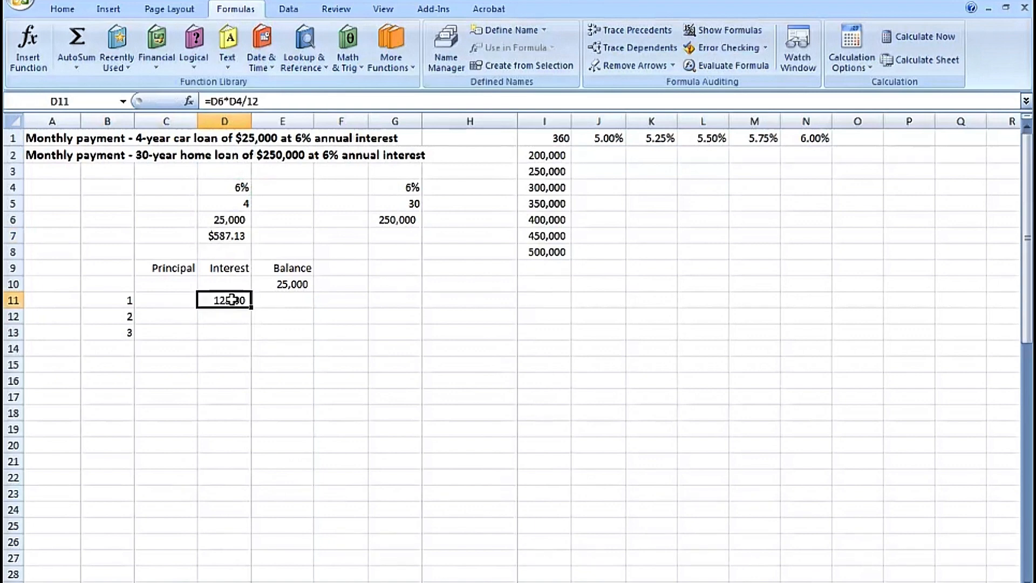
click(181, 299)
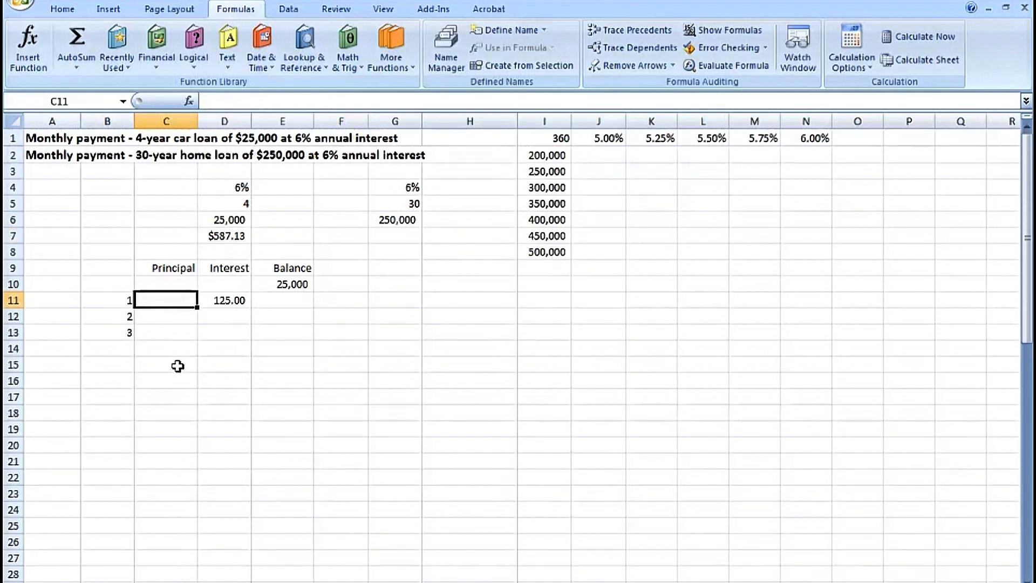
text(=)
click(217, 235)
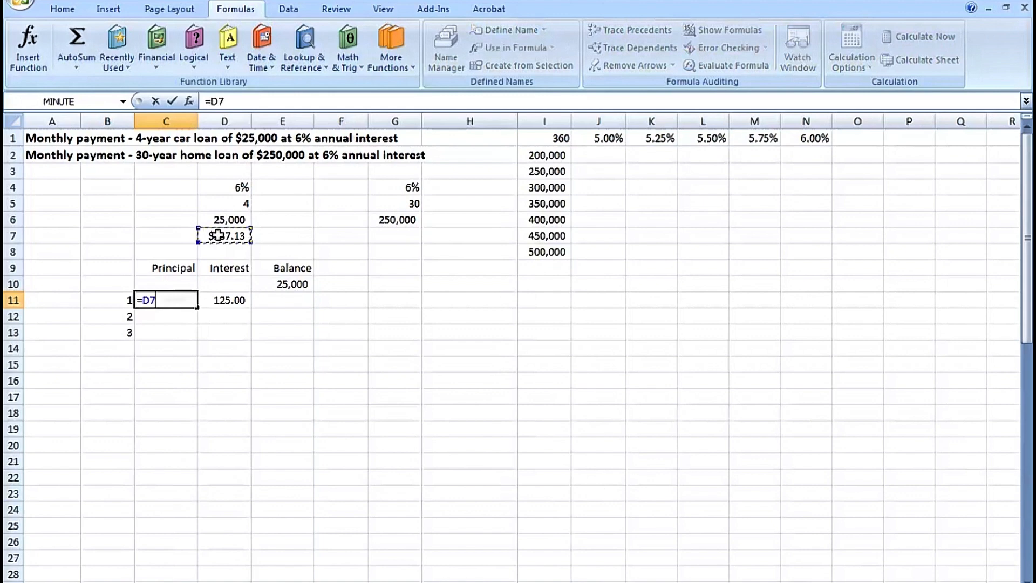
key(F4)
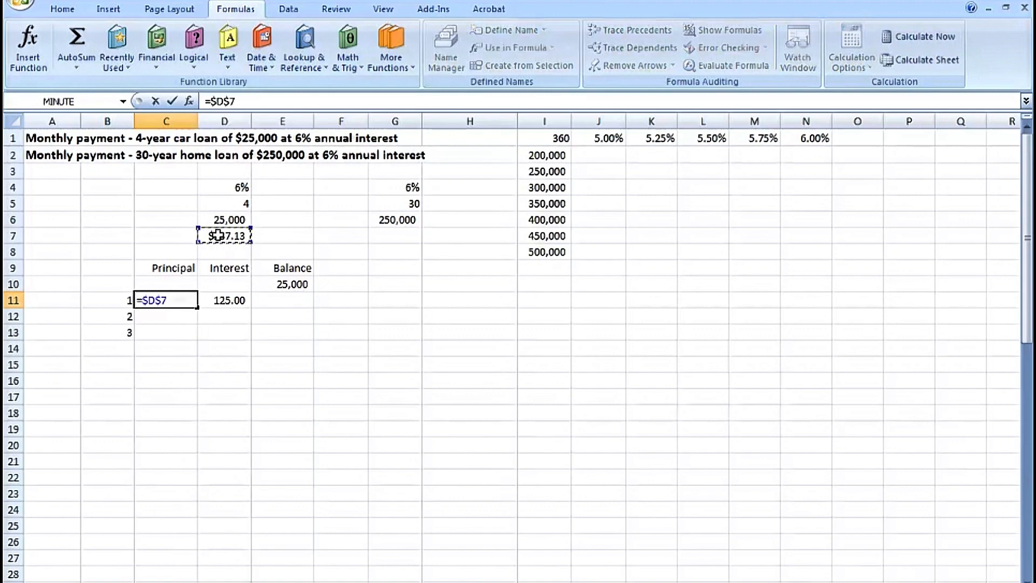
text(-)
click(230, 297)
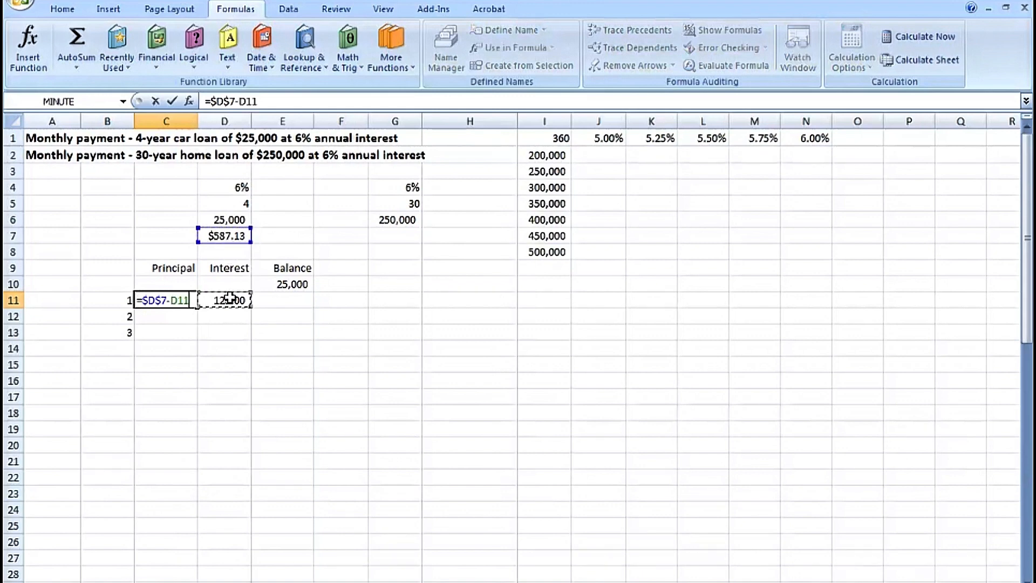
key(Return)
drag(172, 300, 211, 300)
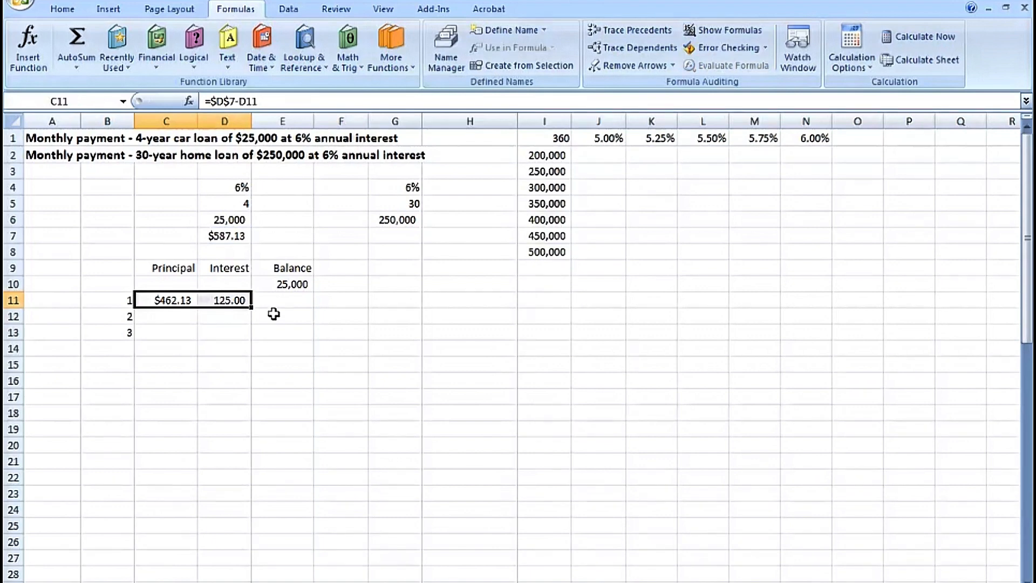
Calculate the remaining balance after the first payment in E11 with the formula =E10-C11.
click(283, 298)
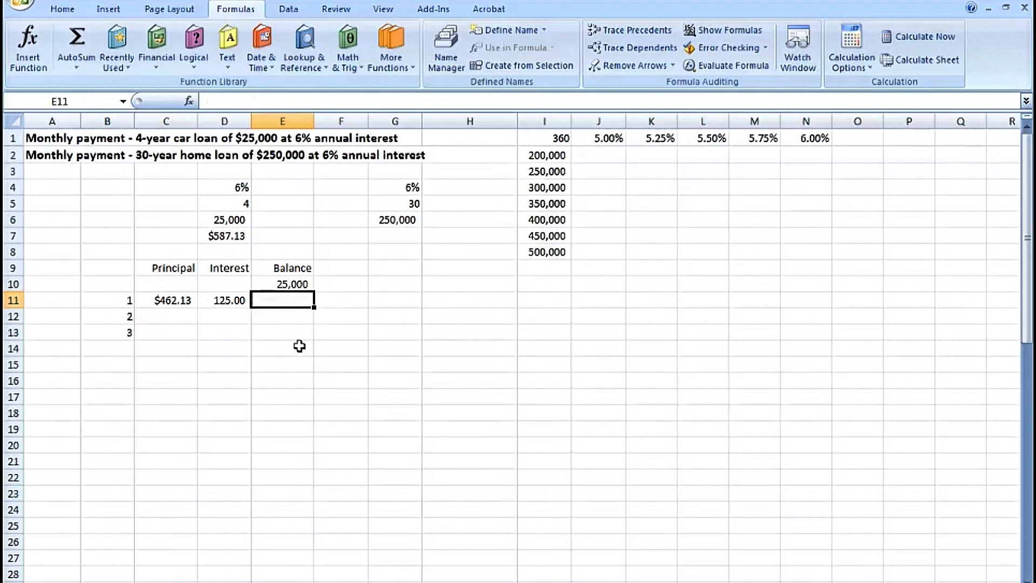
text(=)
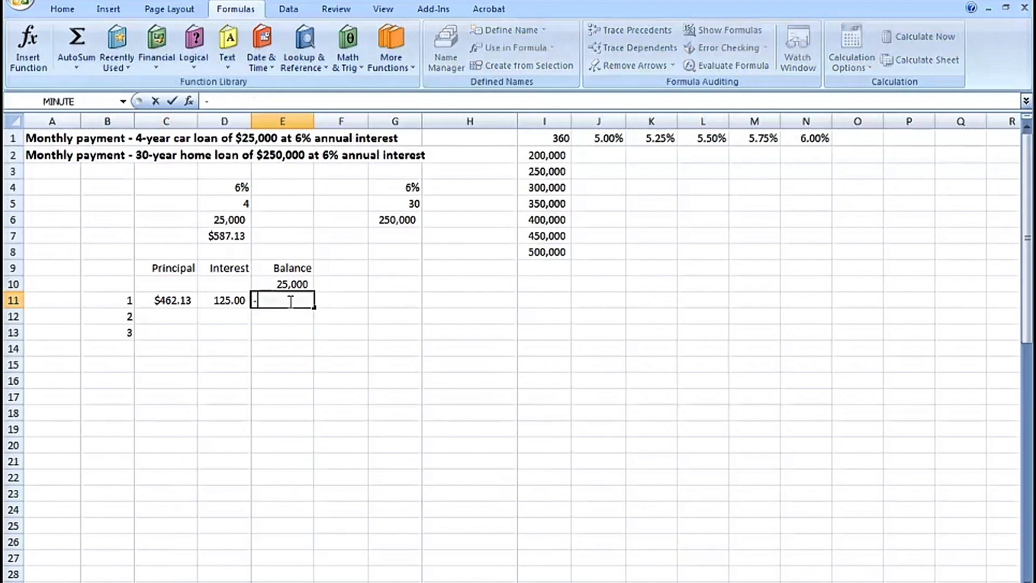
click(282, 284)
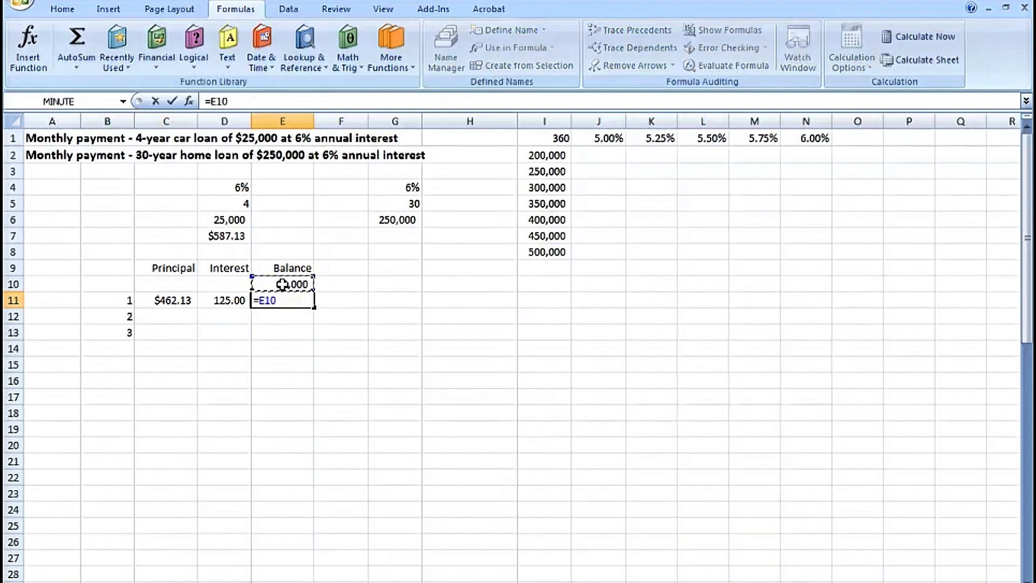
text(-)
click(176, 299)
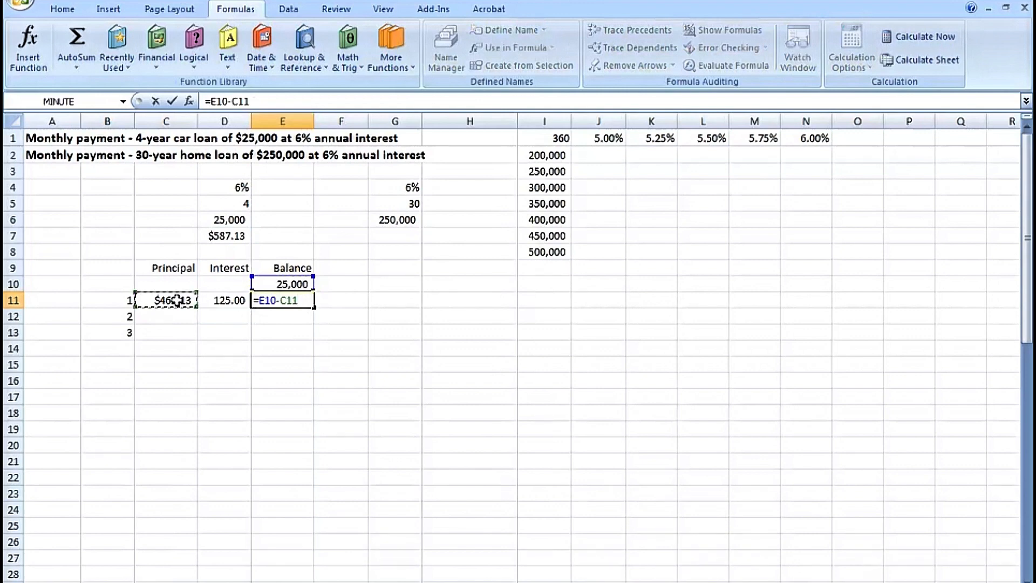
key(Return)
Check the principal formula in C11 and copy it down to C12 for the second month.
click(177, 313)
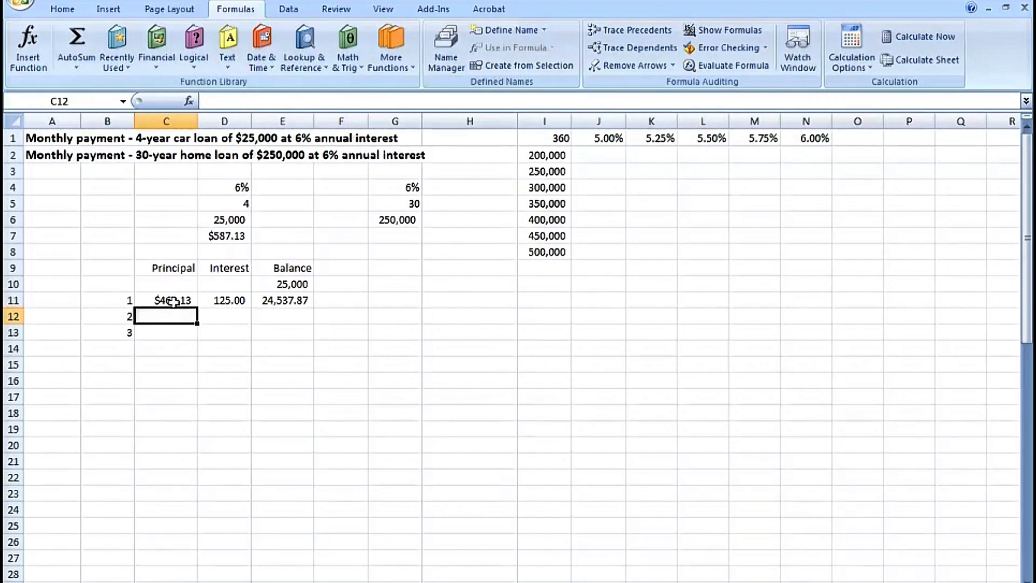
double_click(173, 301)
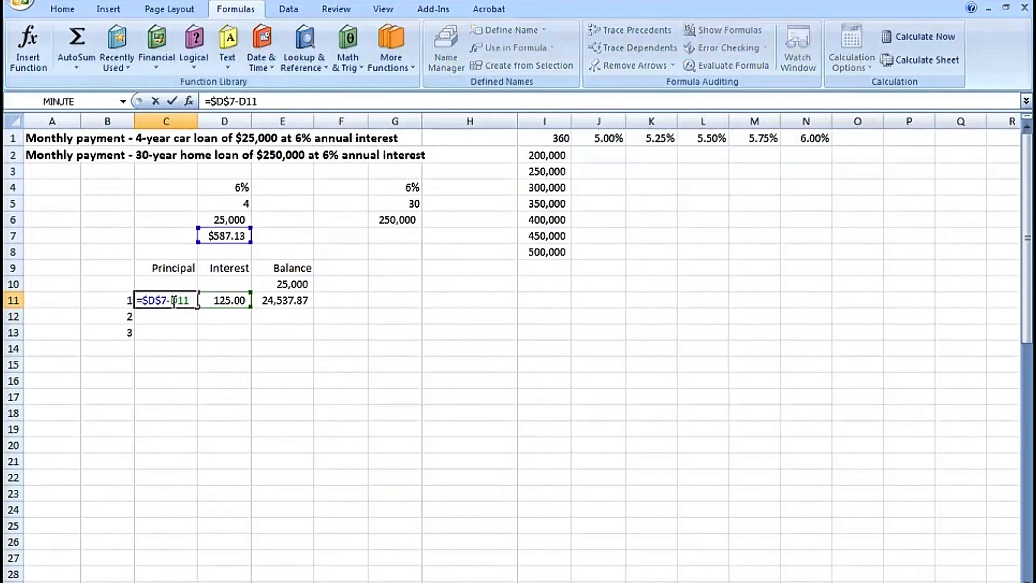
key(Escape)
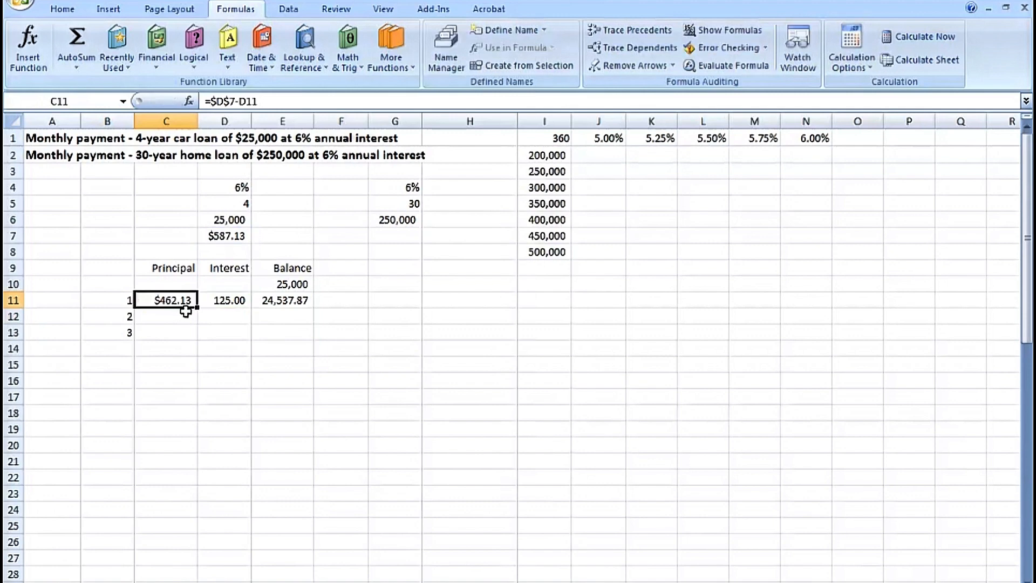
drag(198, 307, 193, 317)
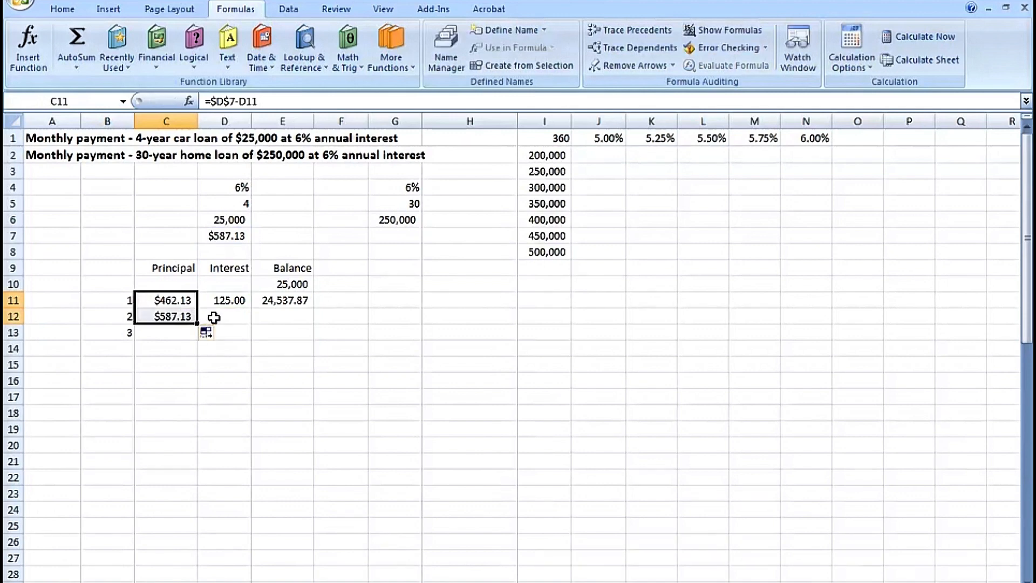
Base the first month's interest in D11 on the balance column by changing its formula to =E10*D4/12.
click(214, 317)
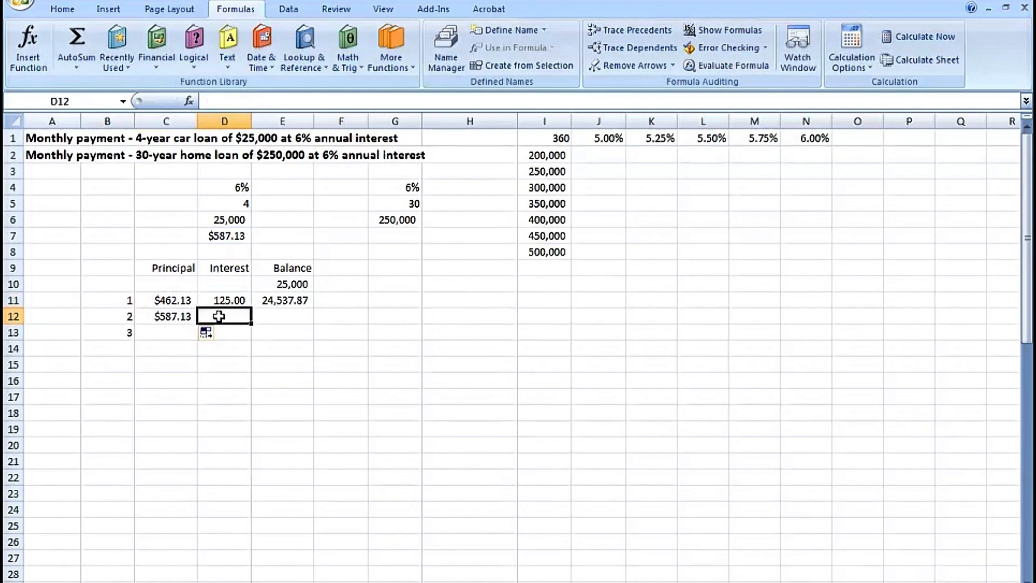
click(281, 301)
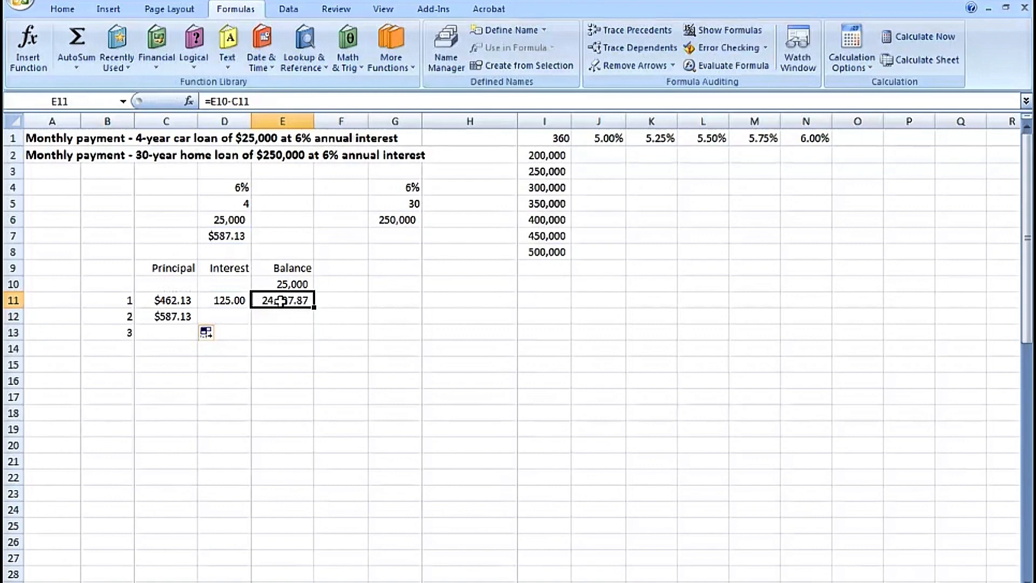
double_click(218, 300)
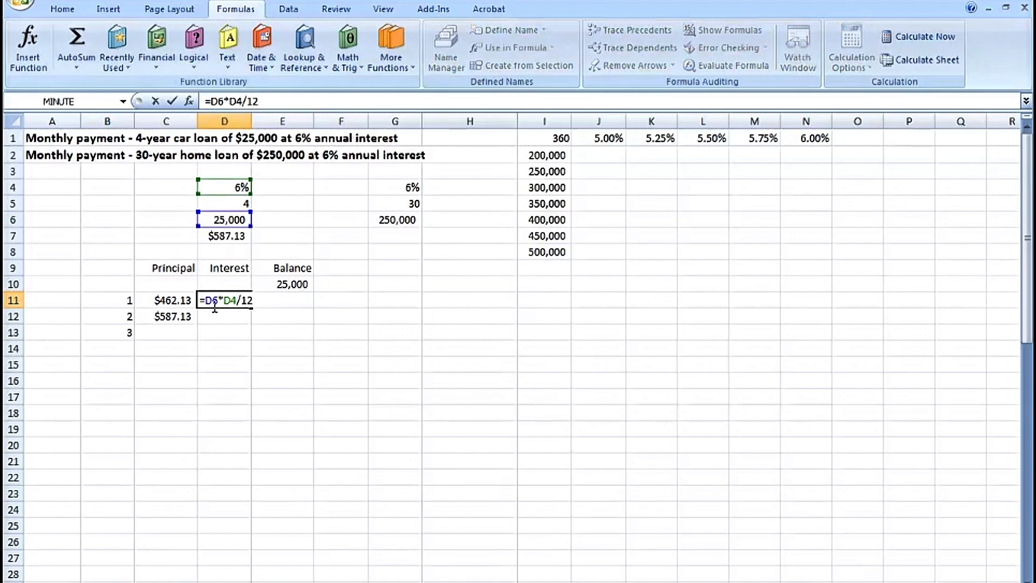
drag(219, 300, 207, 300)
click(275, 285)
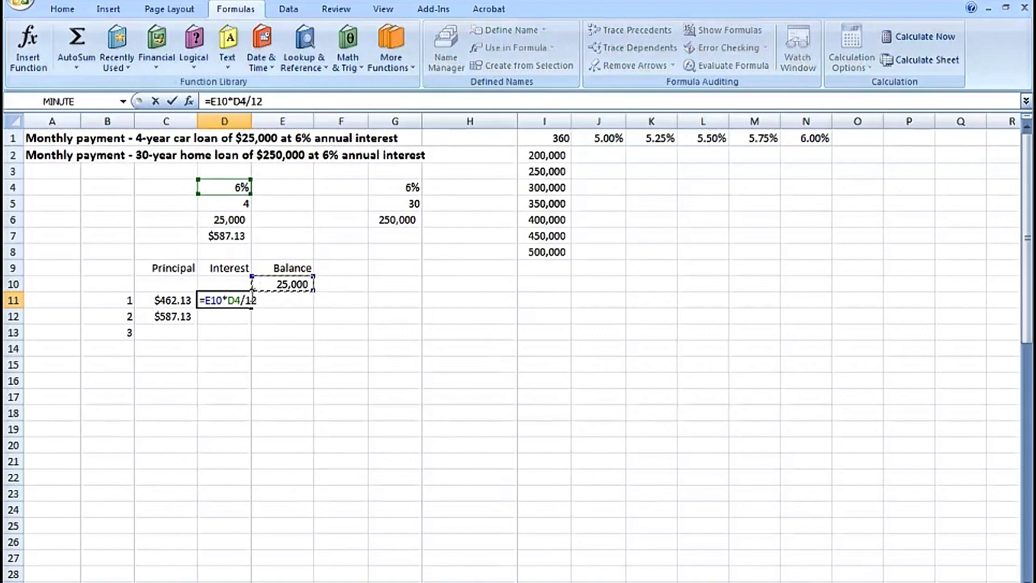
key(ctrl+Return)
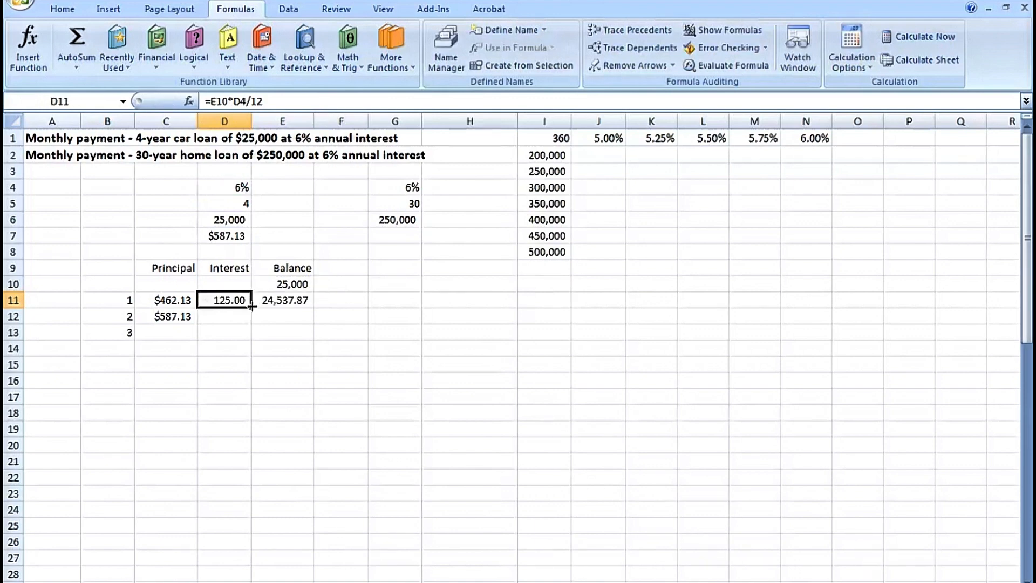
Make the rate reference in D11 absolute, giving =E10*$D$4/12, and copy the interest formula down to D12.
mouse_move(252, 307)
mouse_down()
mouse_move(252, 319)
mouse_move(245, 303)
mouse_up()
double_click(243, 302)
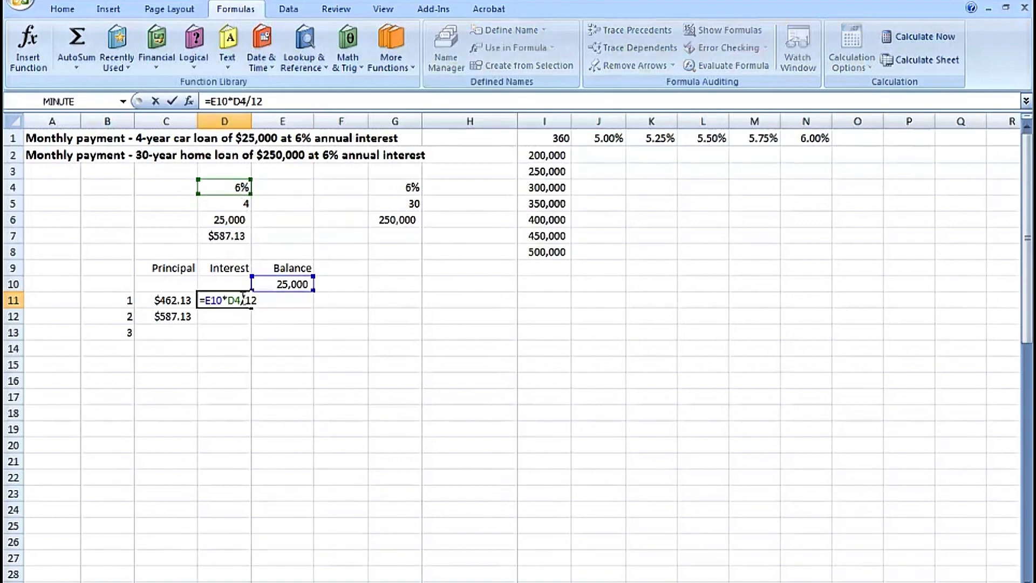
drag(241, 299, 249, 319)
key(F4)
key(ctrl+Return)
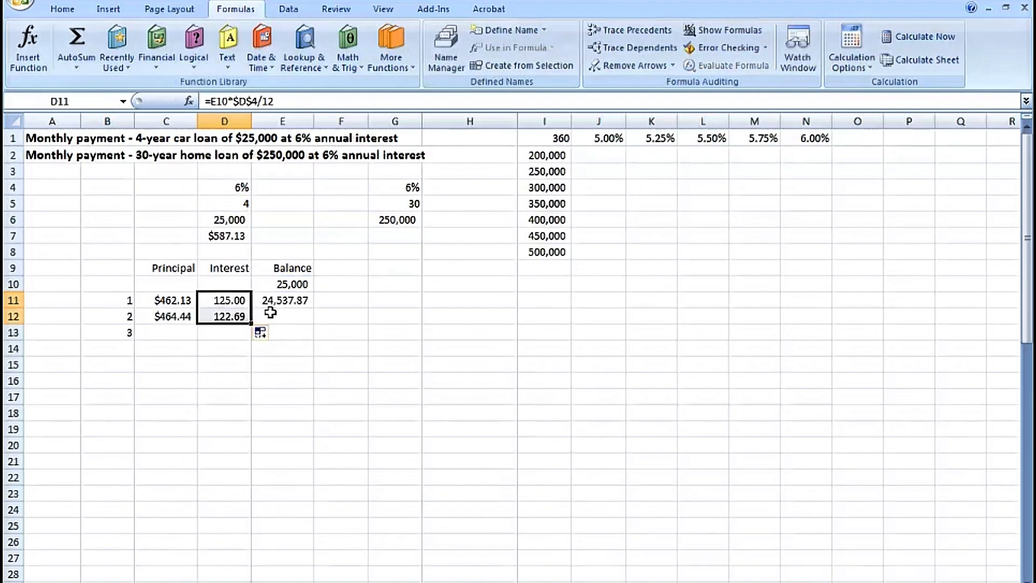
Check the balance formula in E11 and copy it down to E12.
click(279, 301)
double_click(280, 300)
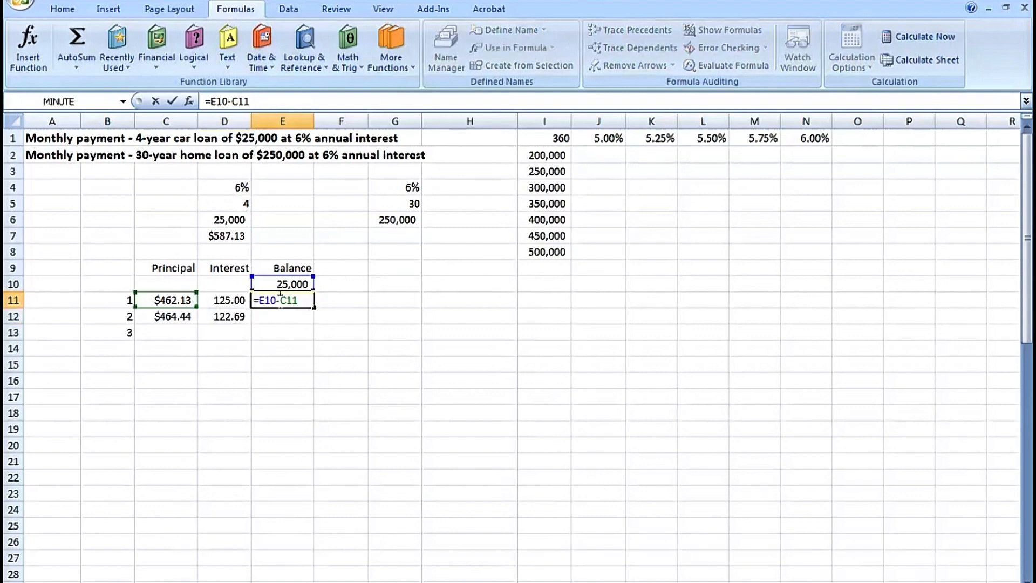
key(Escape)
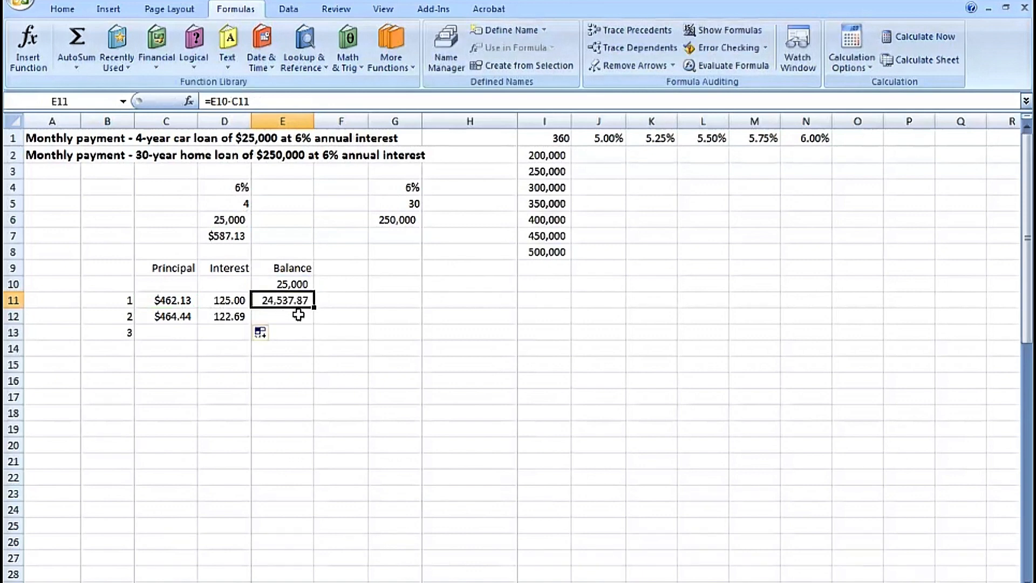
drag(314, 307, 312, 319)
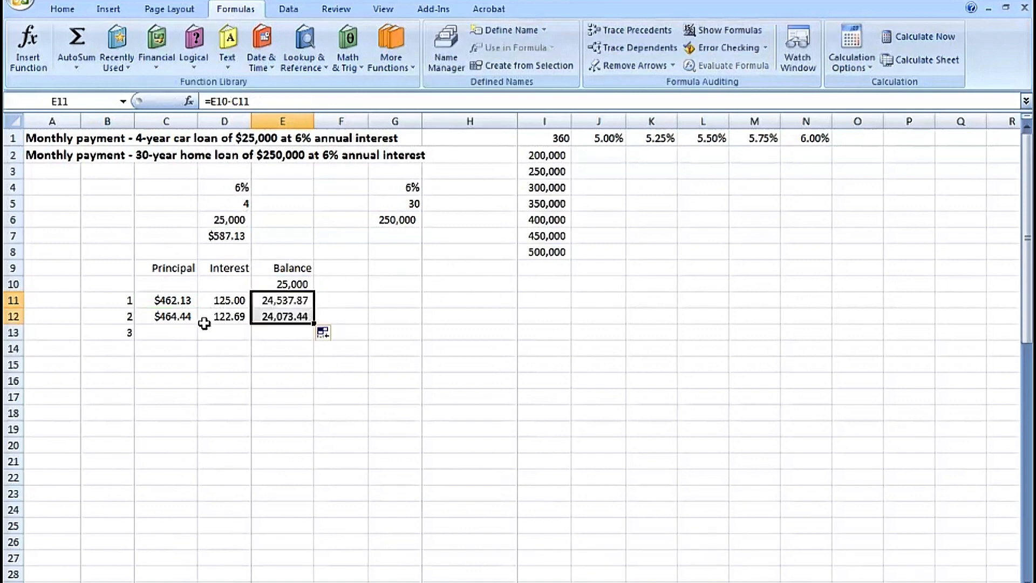
Fill the principal, interest and balance formulas from C12:E12 down to row 40, and extend the month numbers in column B alongside them.
drag(185, 318, 293, 520)
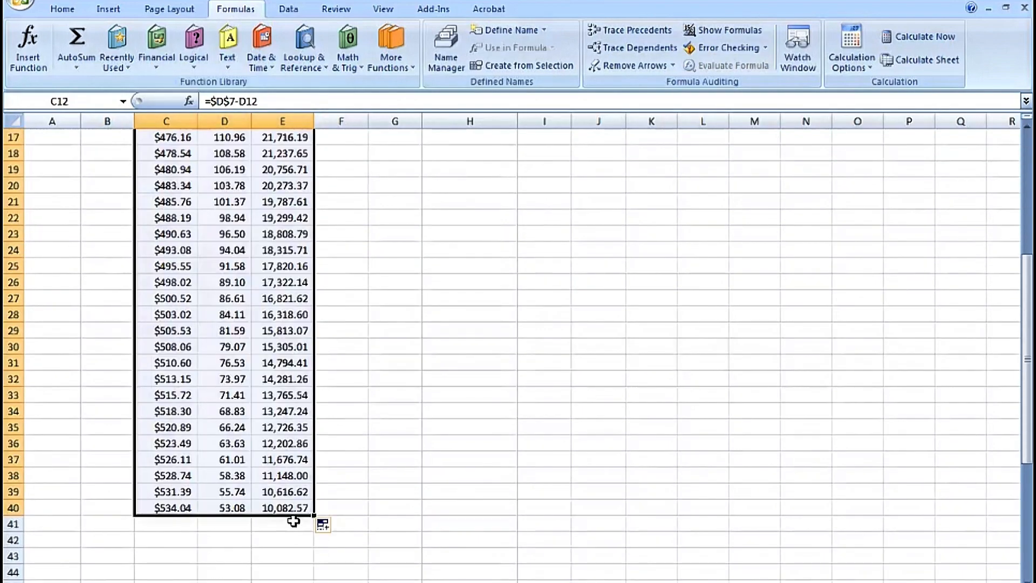
scroll(357, 496, up, 4)
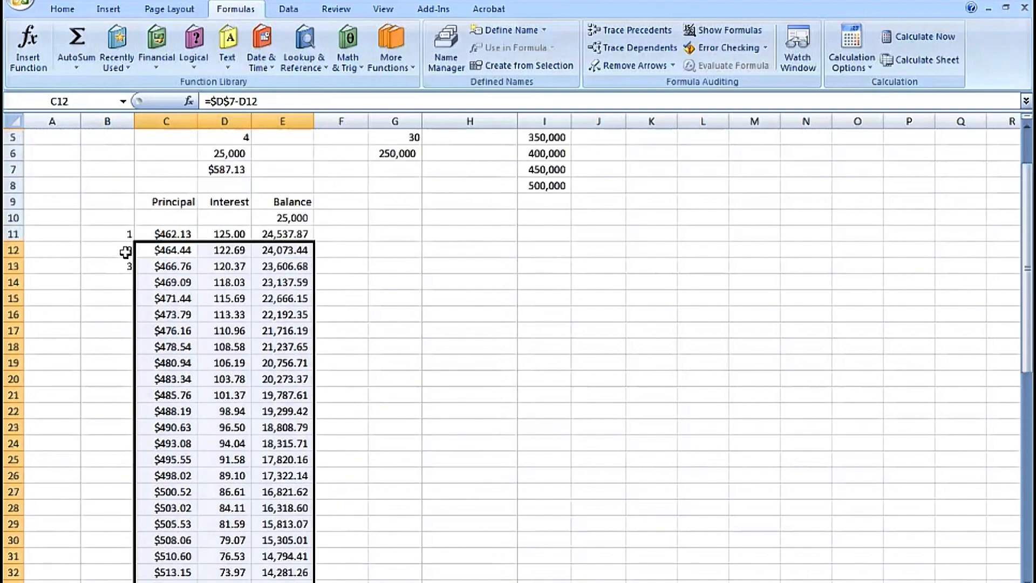
drag(116, 250, 130, 266)
double_click(133, 273)
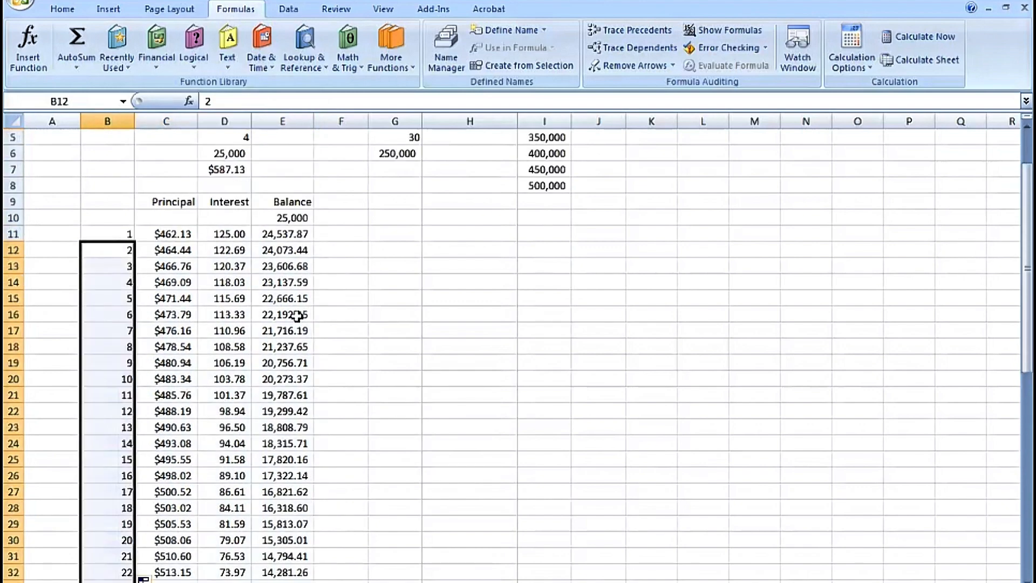
Extend the payment schedule in columns B to E down to row 58, covering month 48.
scroll(297, 316, down, 7)
drag(123, 348, 292, 540)
scroll(394, 469, down, 5)
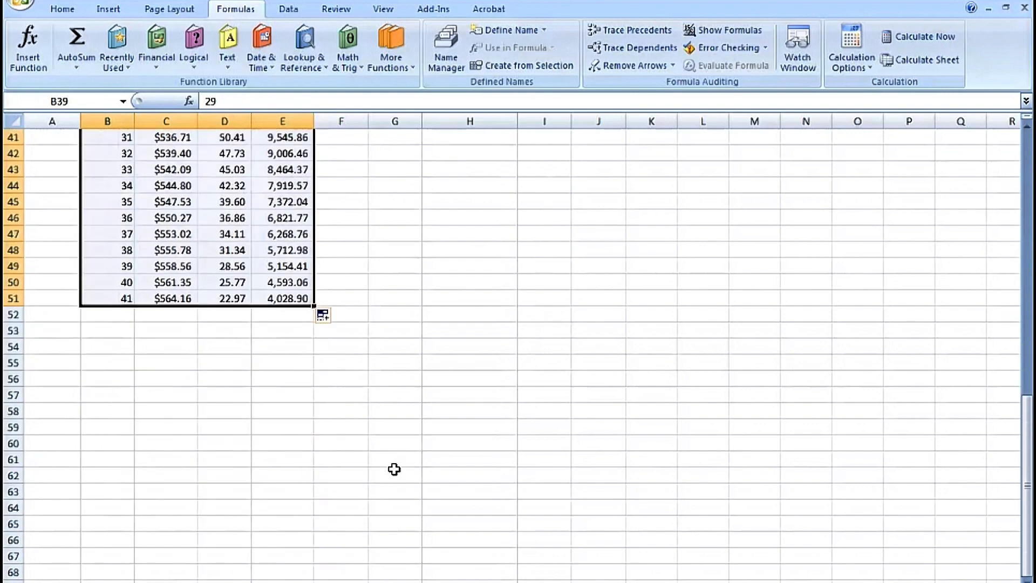
scroll(394, 469, down, 1)
drag(313, 258, 315, 376)
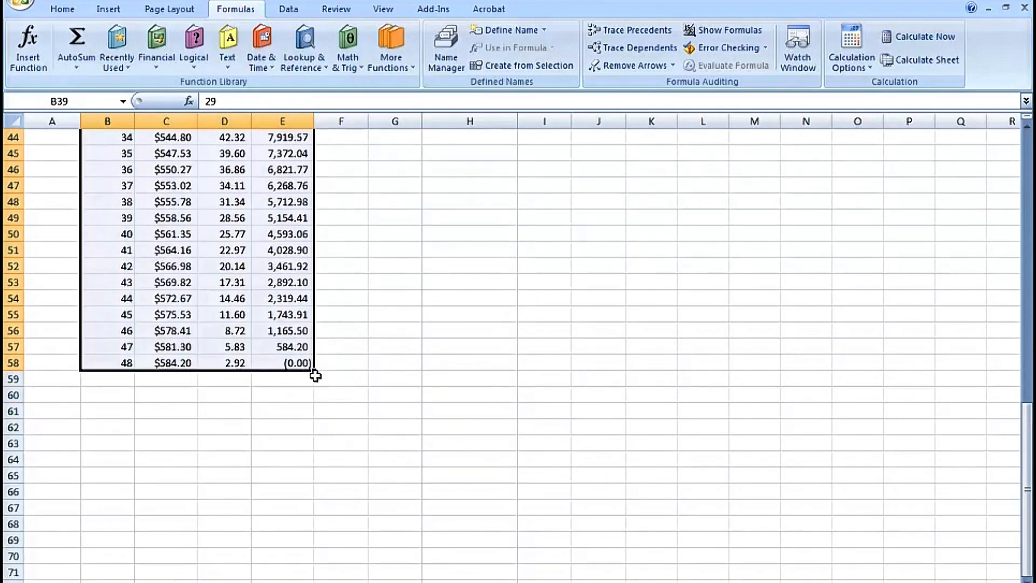
click(241, 238)
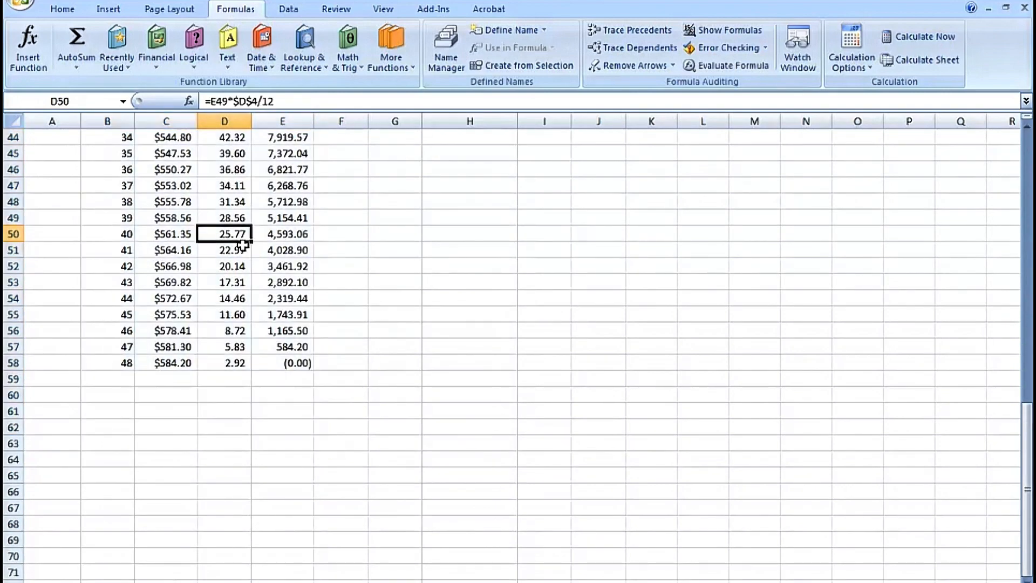
Examine the home loan's inputs in column G and the payment table's loan amounts in column I and interest rates in row 1.
scroll(243, 245, up, 14)
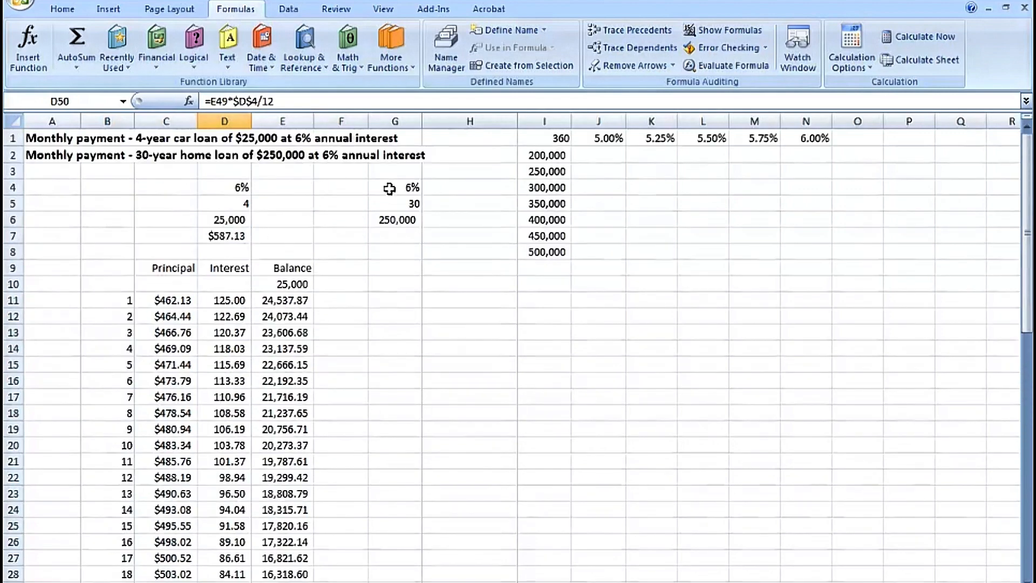
click(389, 187)
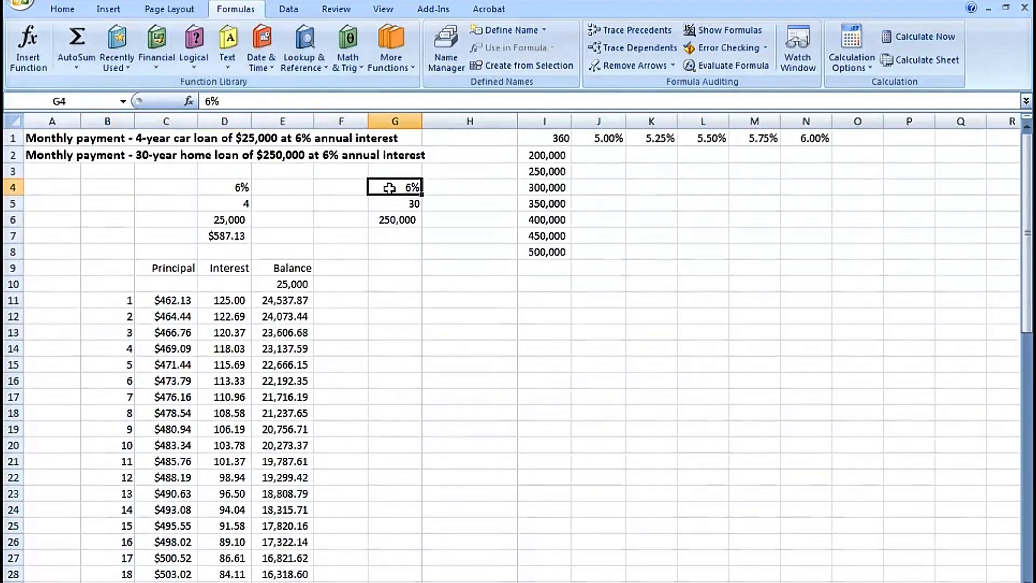
click(394, 219)
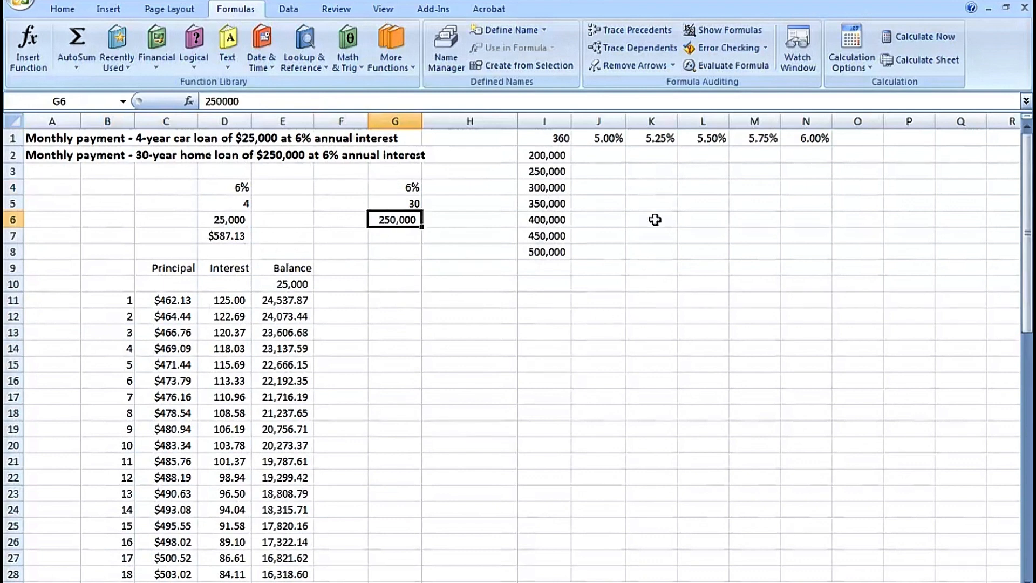
click(593, 153)
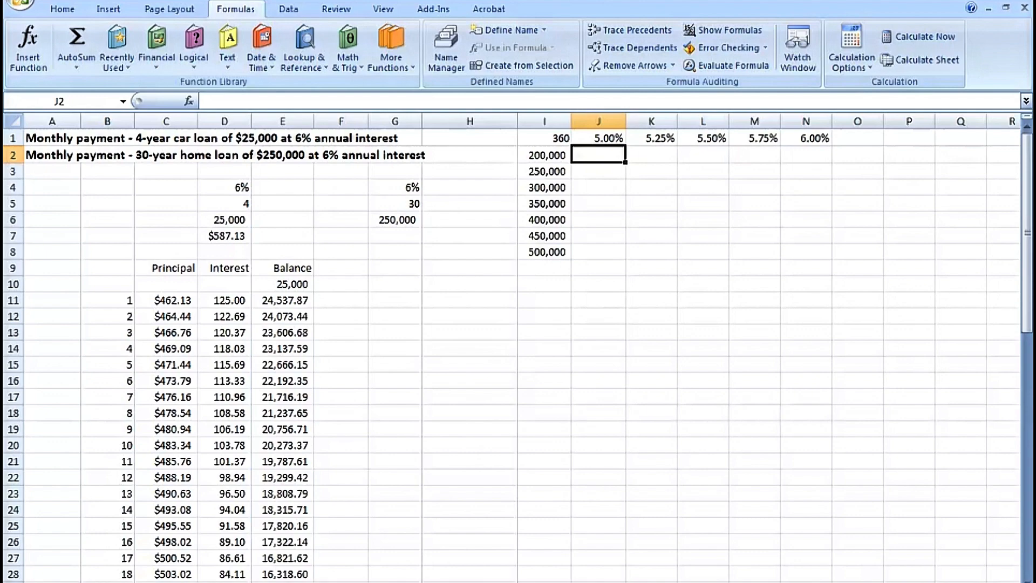
scroll(770, 423, right, 3)
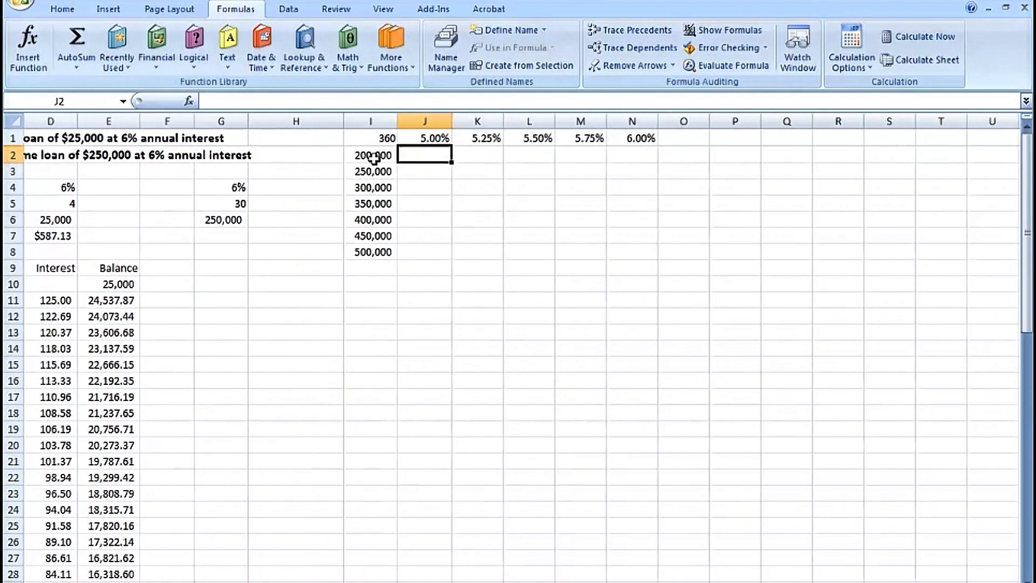
click(374, 158)
click(373, 174)
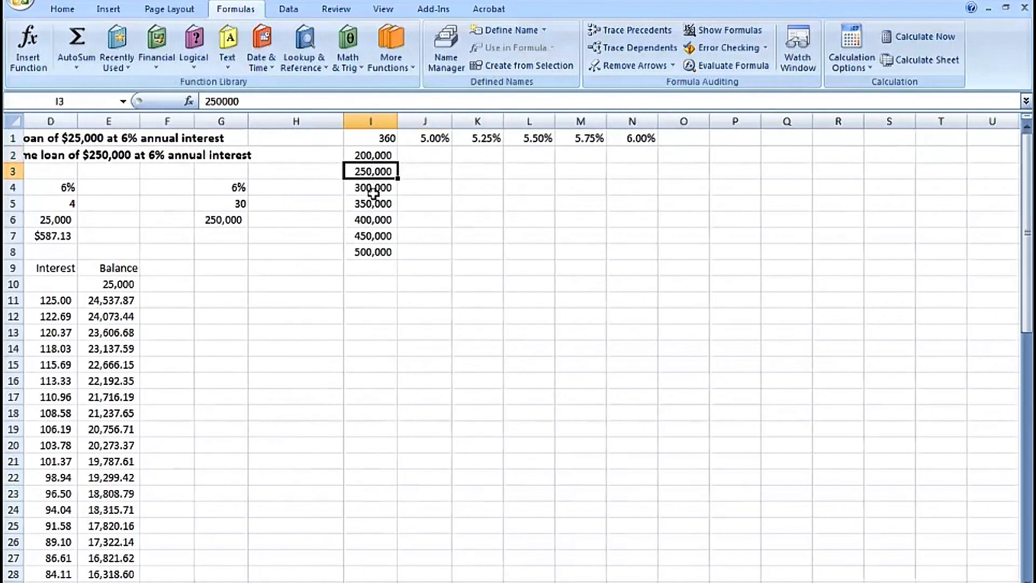
click(376, 156)
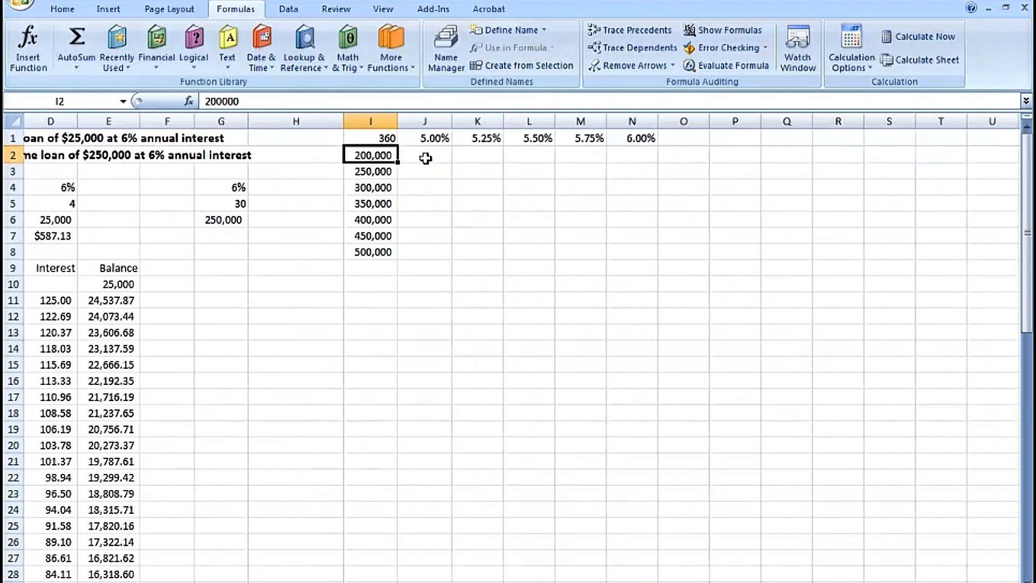
click(432, 139)
click(475, 139)
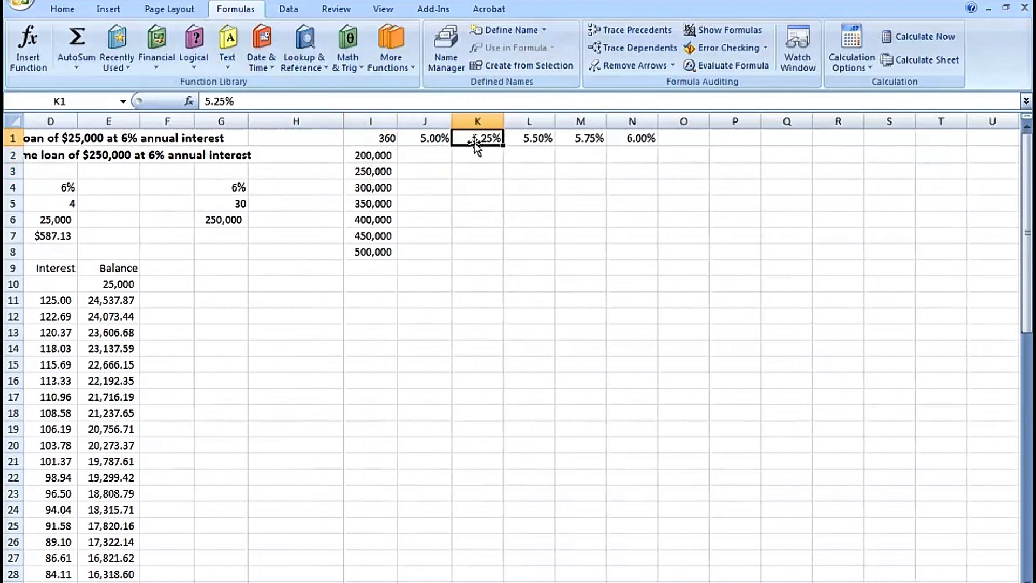
Start a PMT formula in J2 with the monthly rate J$1/12, locking only the row of the rate reference.
click(423, 156)
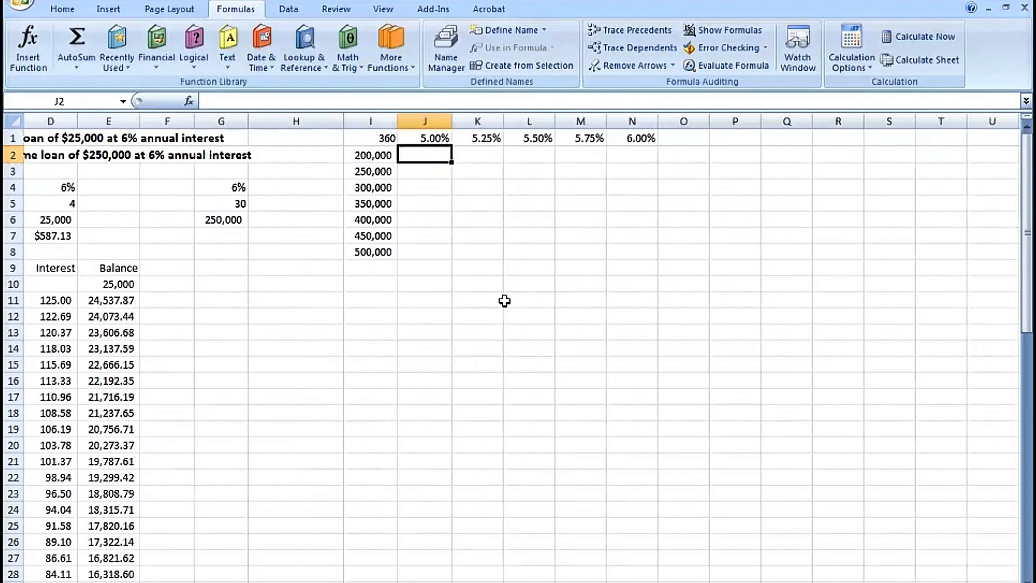
text(=pmt)
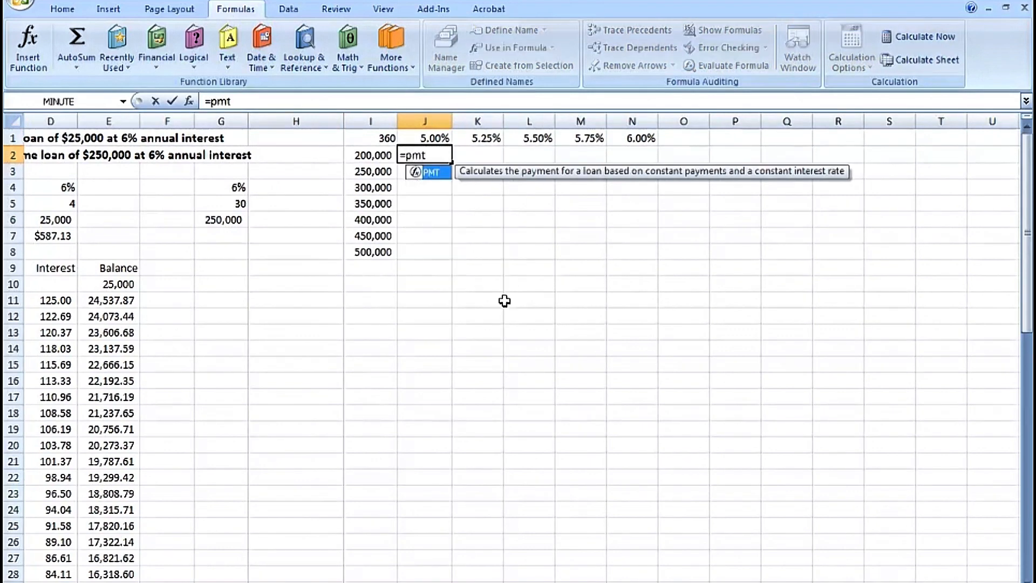
text(()
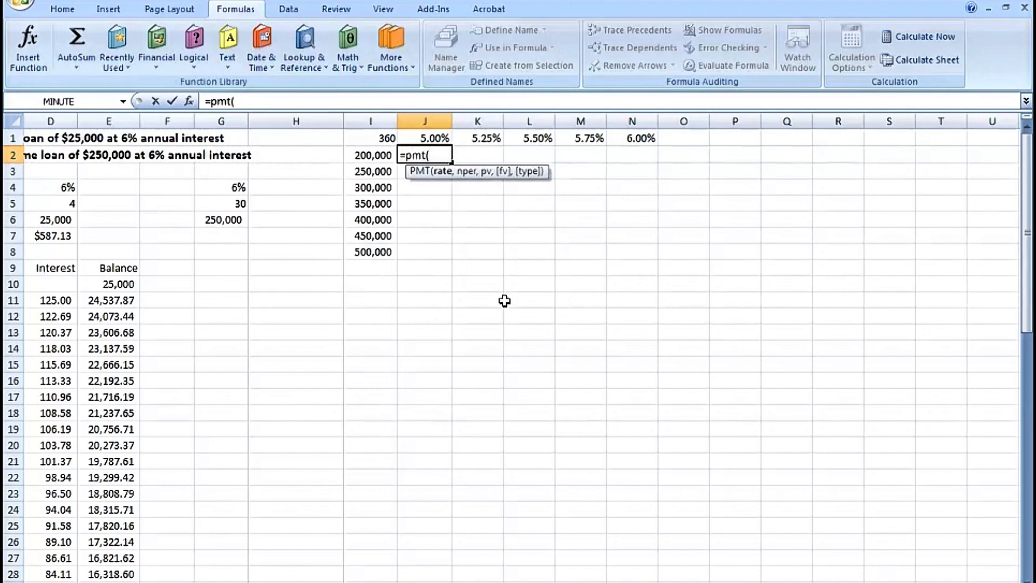
click(429, 138)
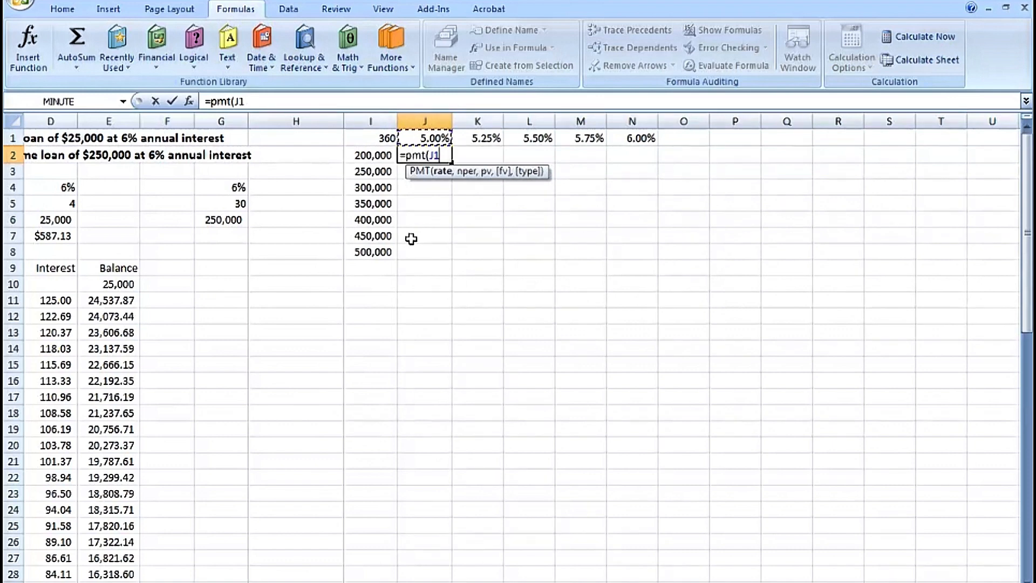
key(F4)
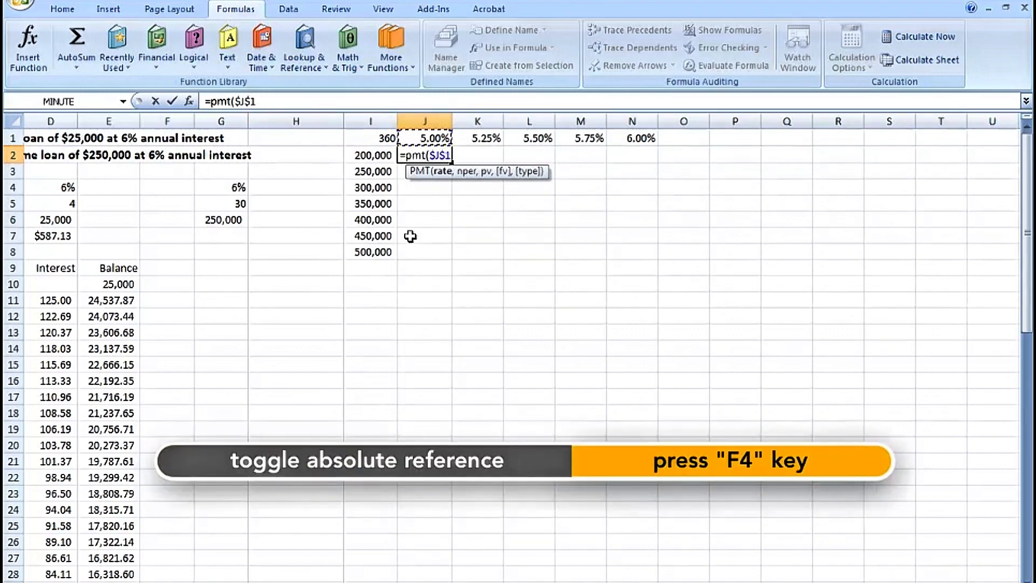
key(F4)
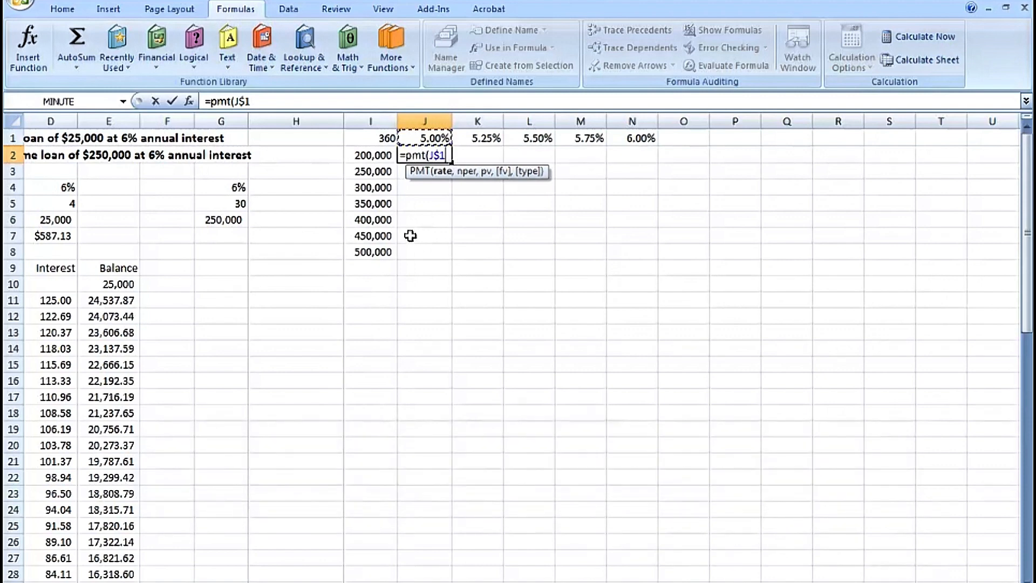
text(/12,)
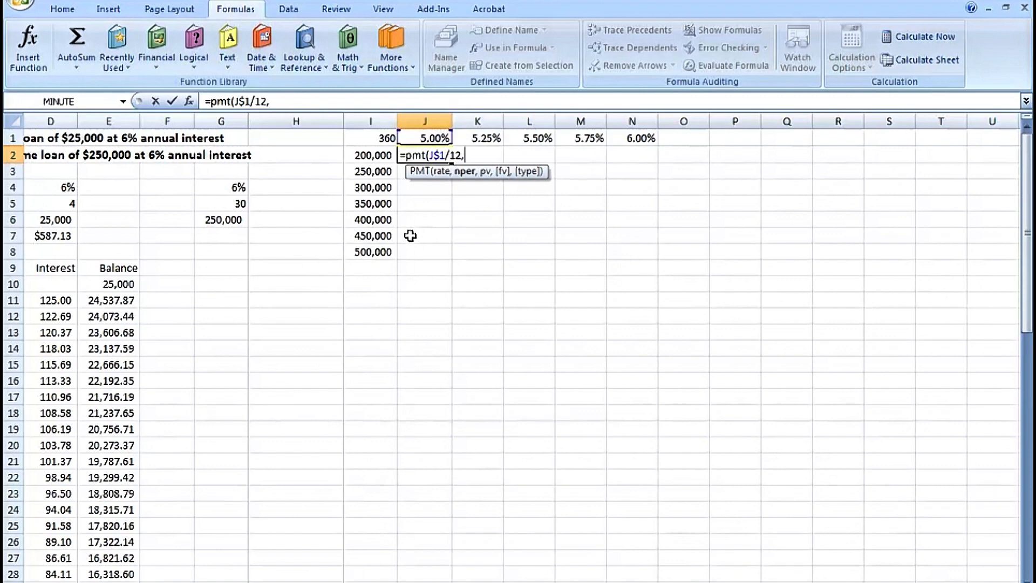
Complete the J2 payment formula with $I$1 as the number of periods and $I2 as the loan amount, keeping J2 selected.
click(376, 137)
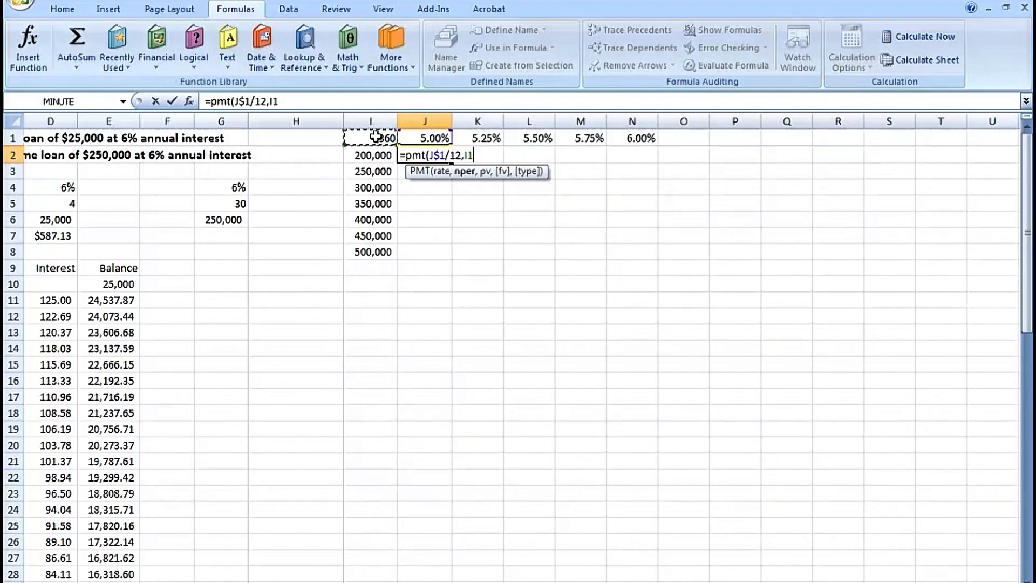
key(F4)
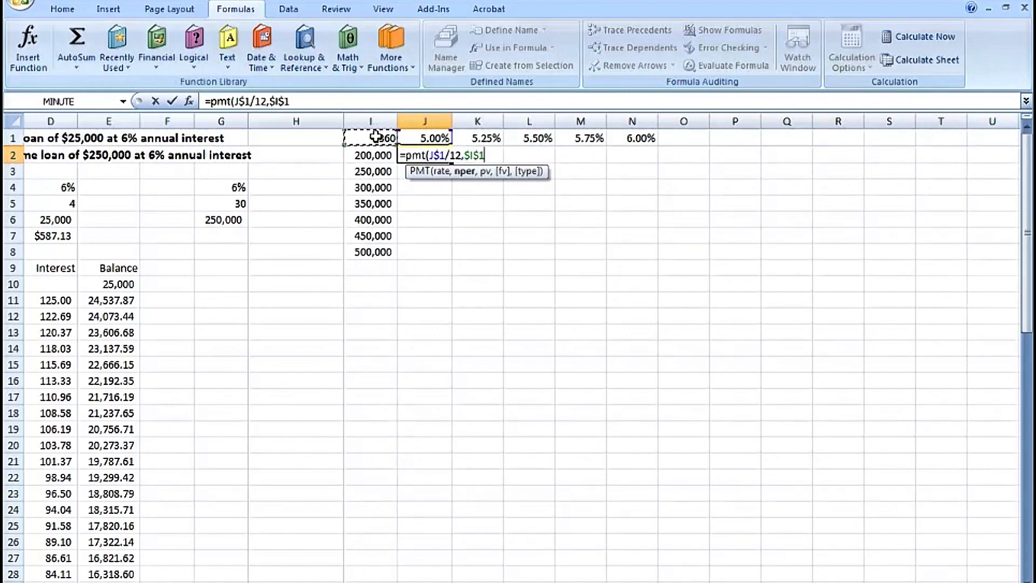
text(,)
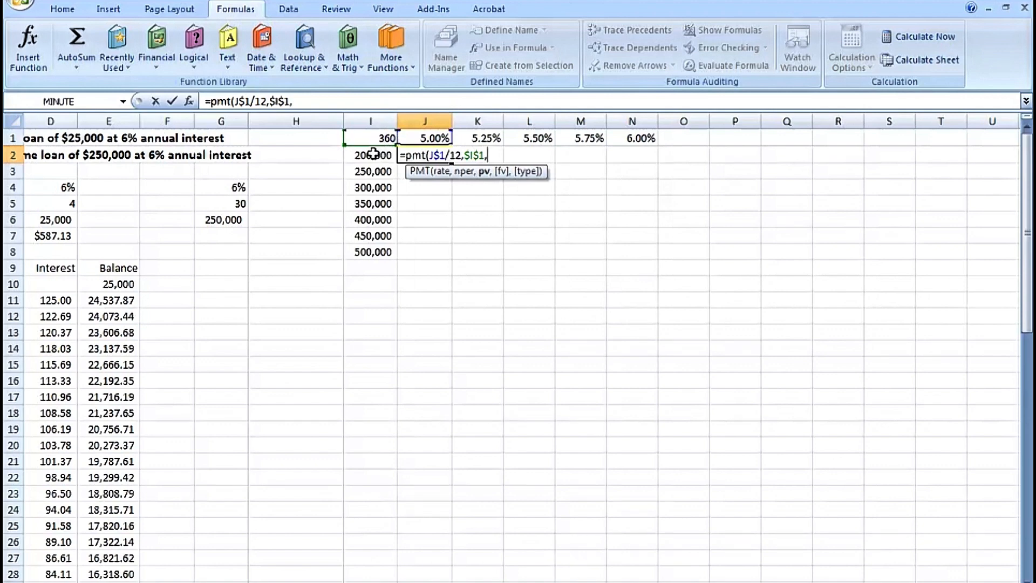
click(373, 154)
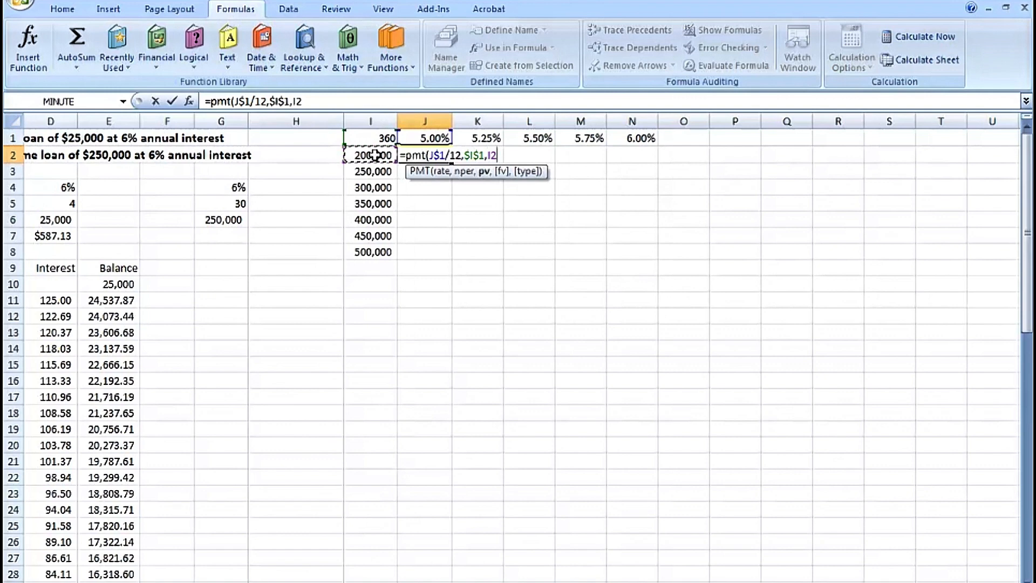
key(F4)
key(F4)
key(F4)
text(,)
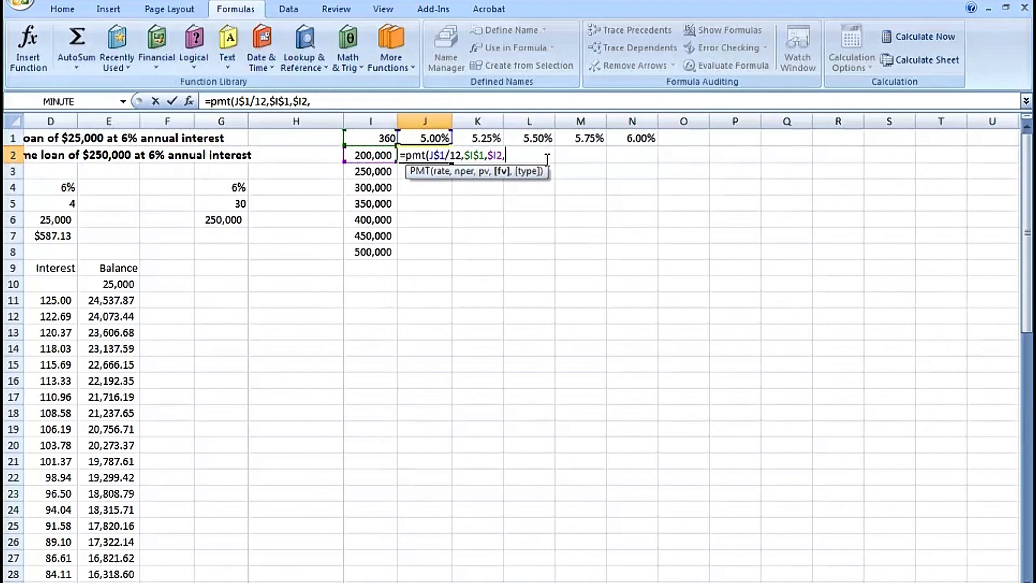
key(ctrl+Return)
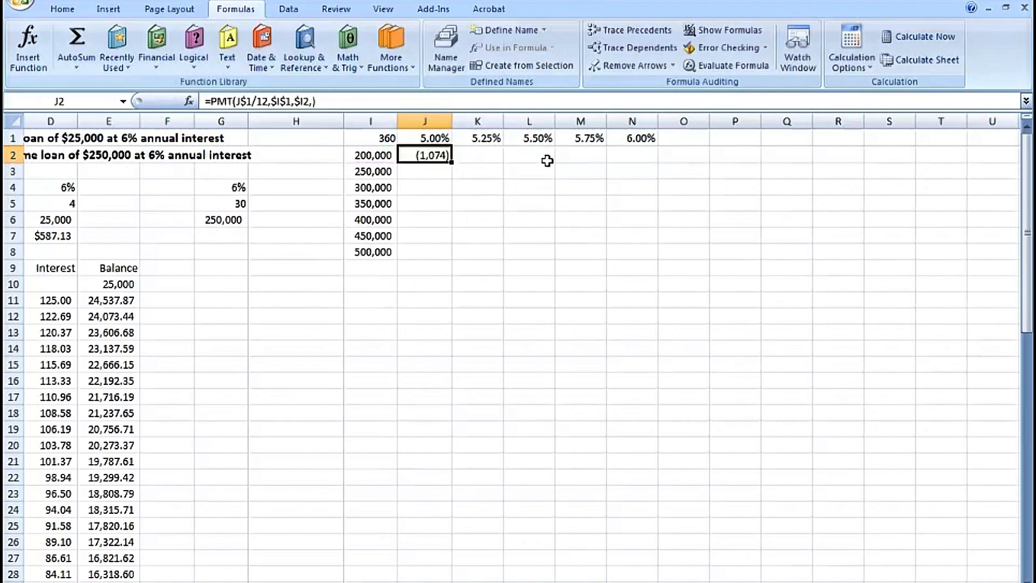
Negate the loan amount in J2's PMT formula by changing that argument to -$I2.
key(F2)
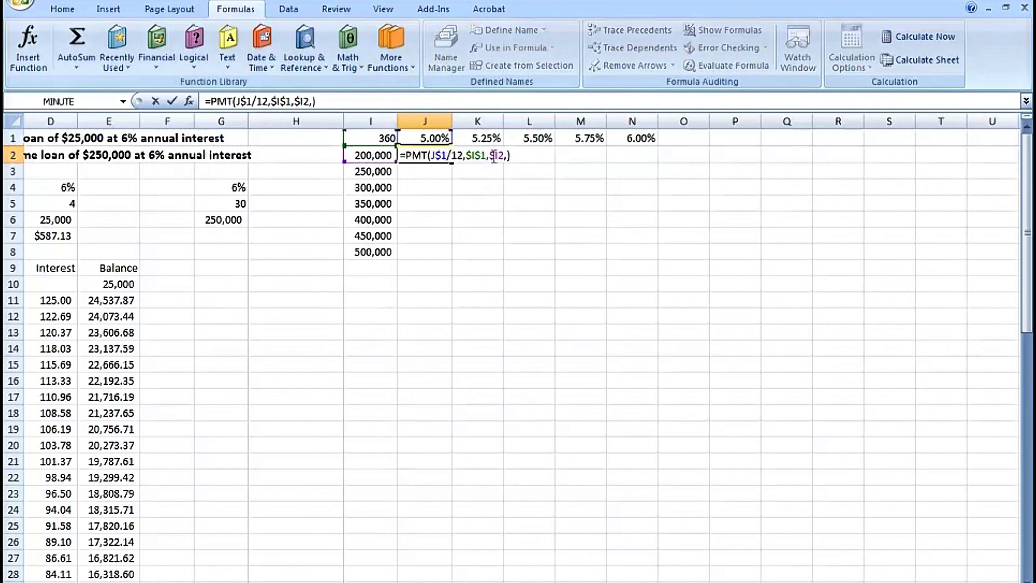
click(490, 155)
text(-)
key(ctrl+Return)
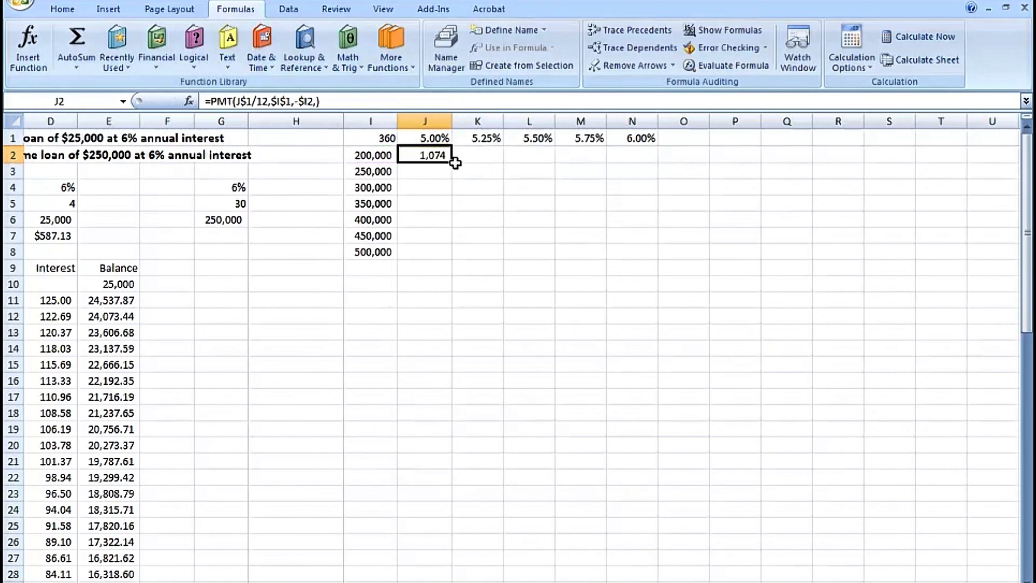
Fill the payment formula from J2 down to row 8 and across to column N, completing the table J2:N8.
double_click(452, 163)
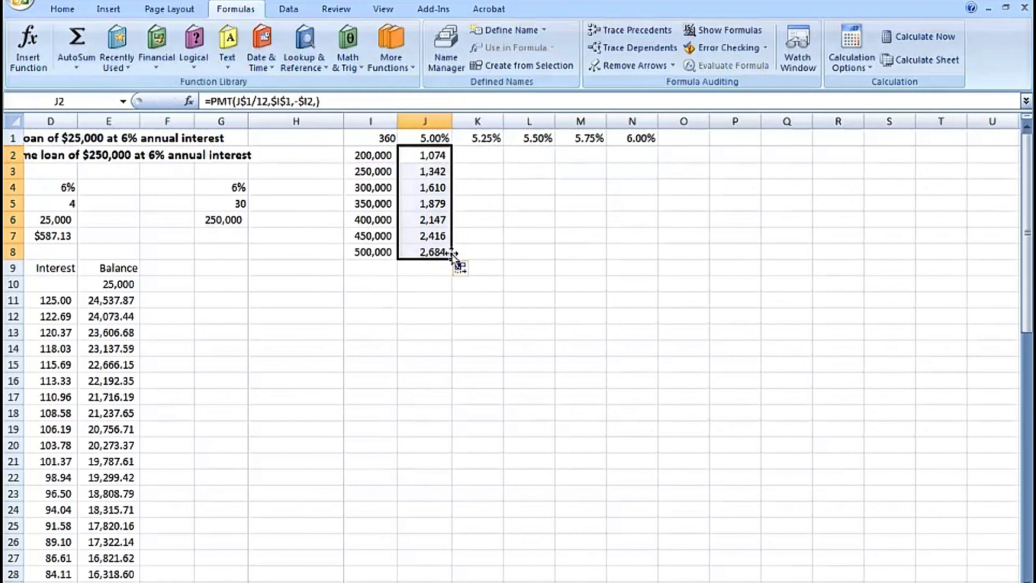
drag(453, 258, 642, 256)
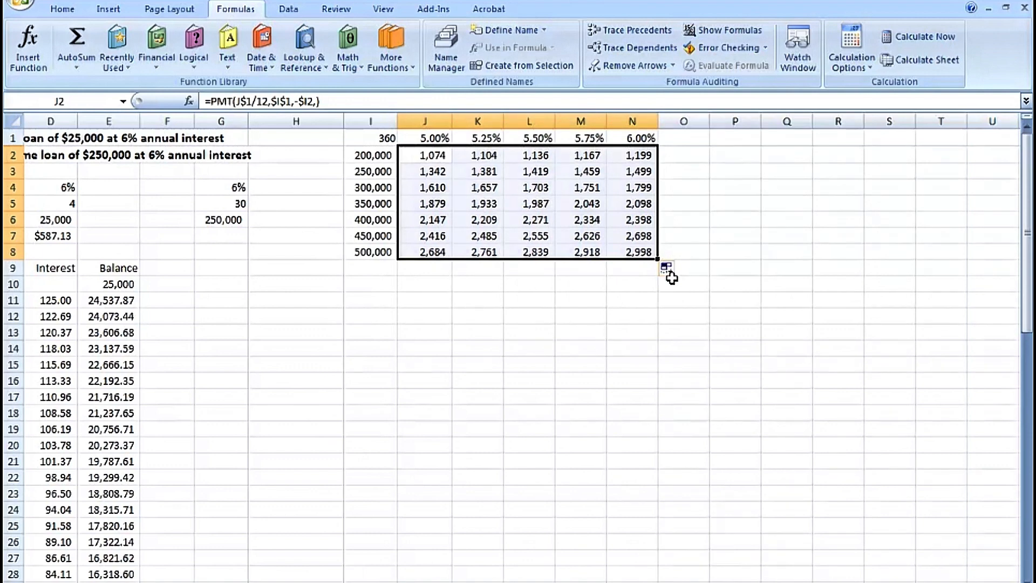
drag(693, 582, 645, 582)
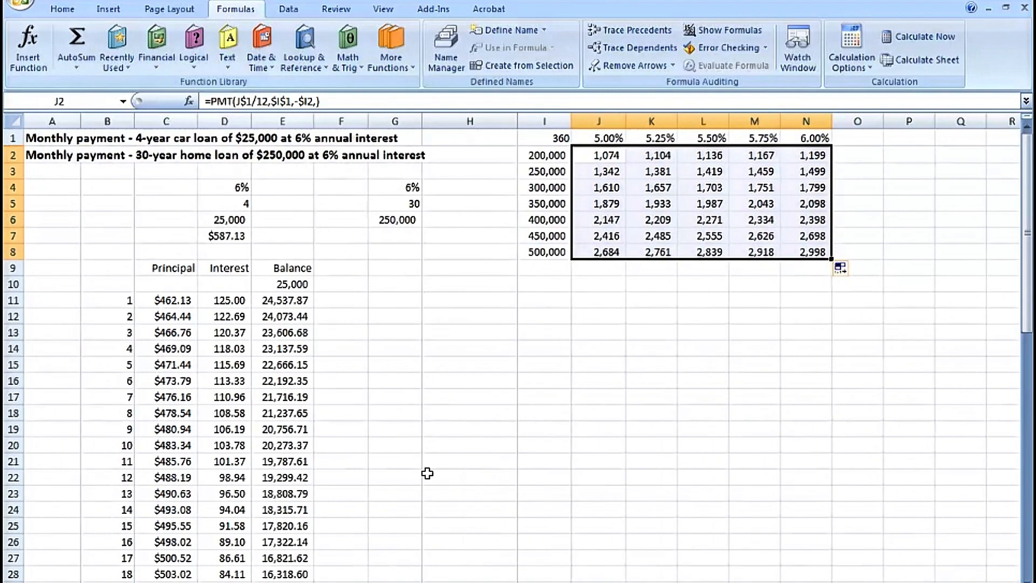